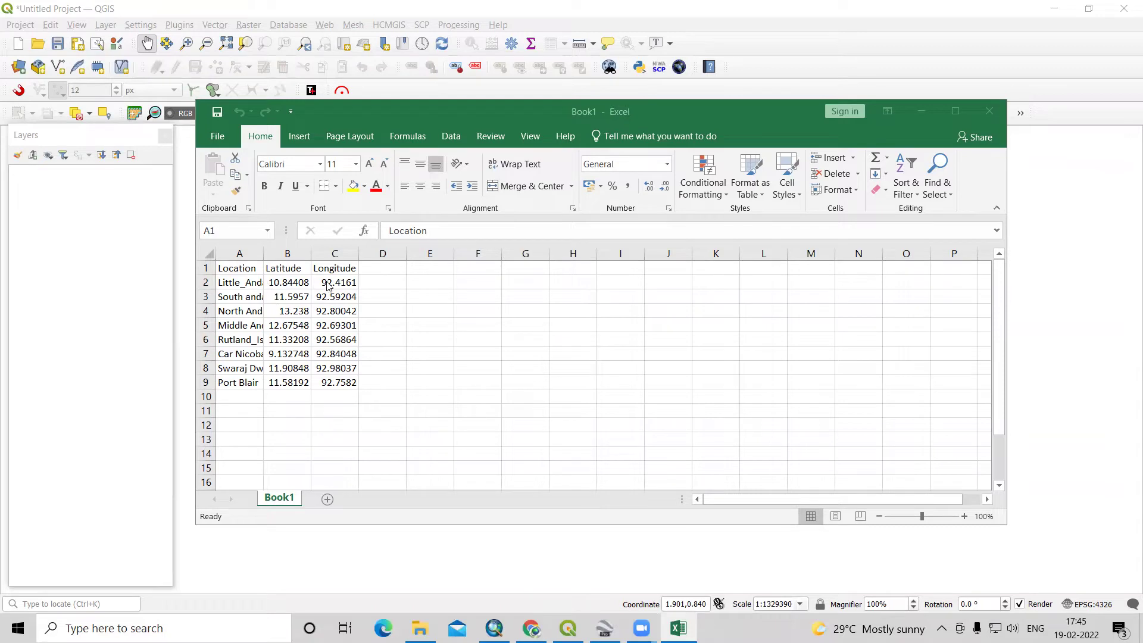
- Maximize Excel and autofit columns A, B and C so location names, latitudes and longitudes show in full
{"action": "left_click", "coordinate": [238, 269]}
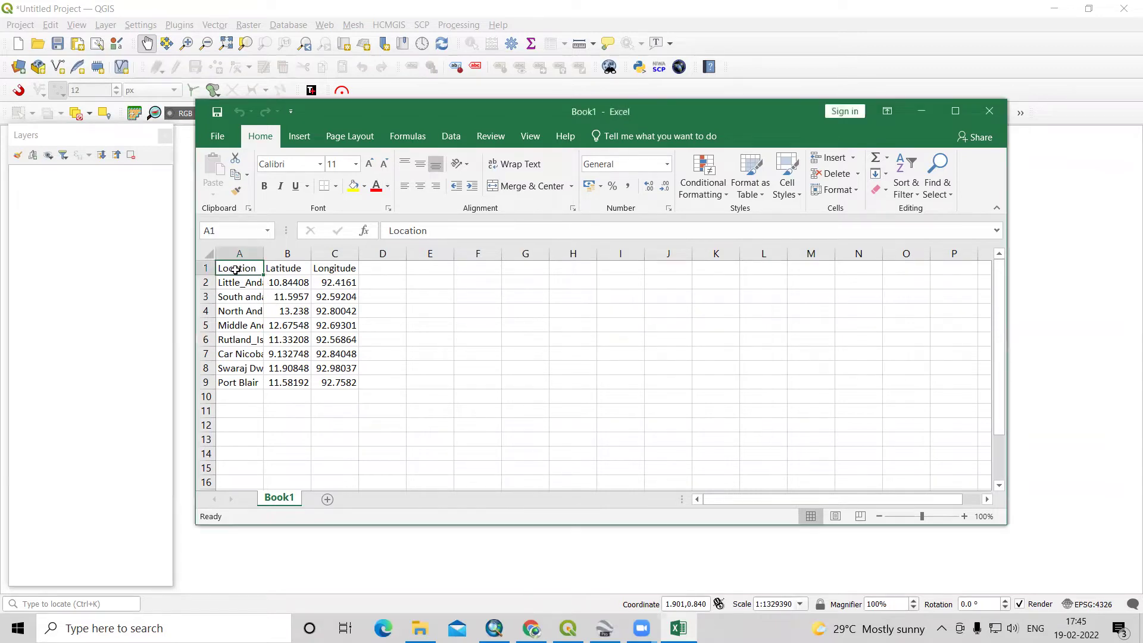
{"action": "left_click_drag", "start_coordinate": [238, 269], "coordinate": [342, 384]}
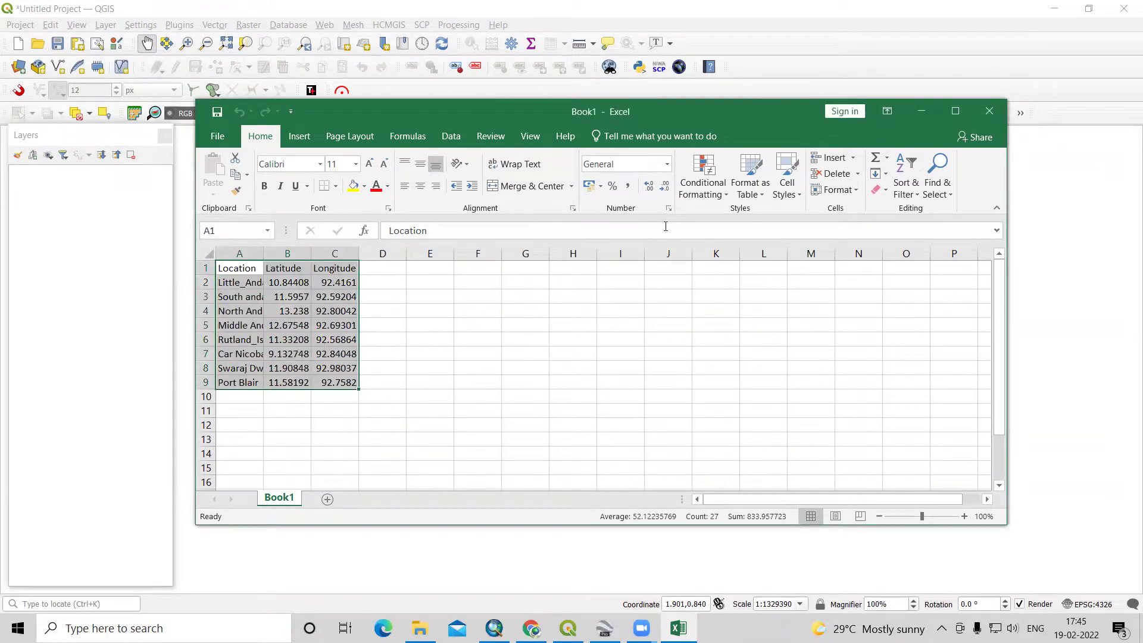
{"action": "left_click", "coordinate": [956, 111]}
{"action": "left_click", "coordinate": [126, 223]}
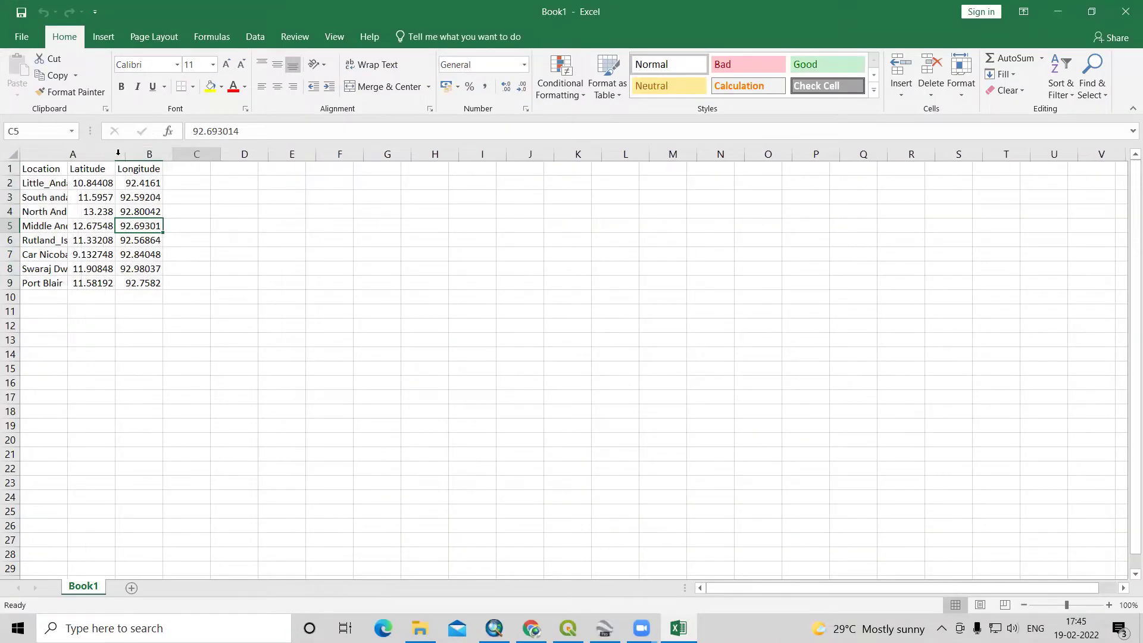
{"action": "double_click", "coordinate": [69, 156]}
{"action": "double_click", "coordinate": [173, 154]}
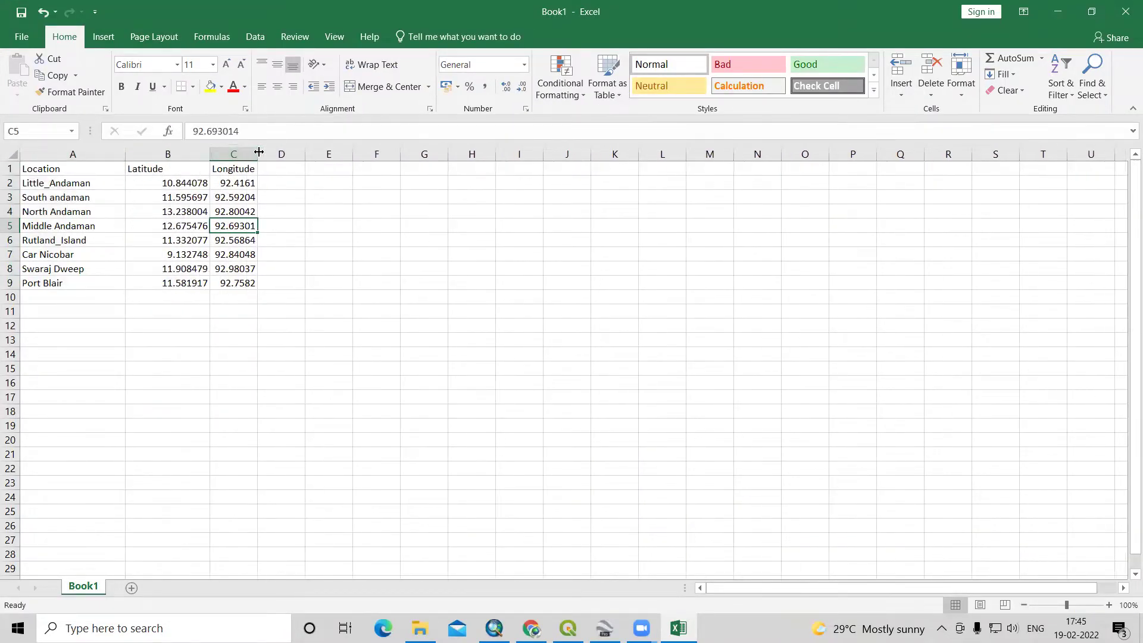
{"action": "double_click", "coordinate": [258, 154]}
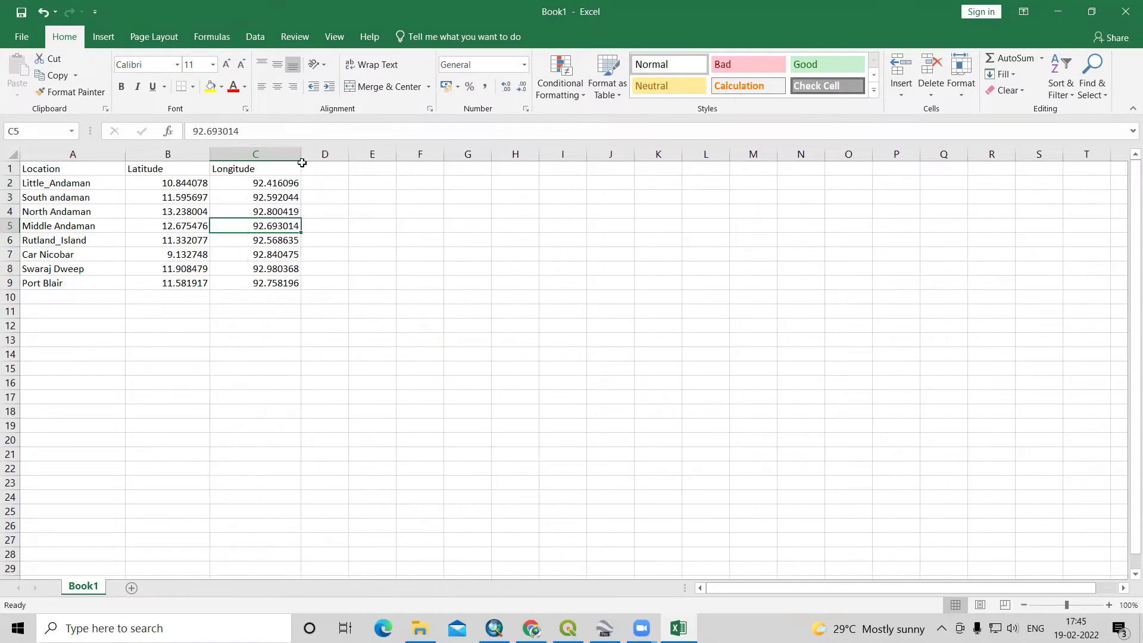
{"action": "left_click", "coordinate": [156, 183]}
{"action": "left_click", "coordinate": [244, 183]}
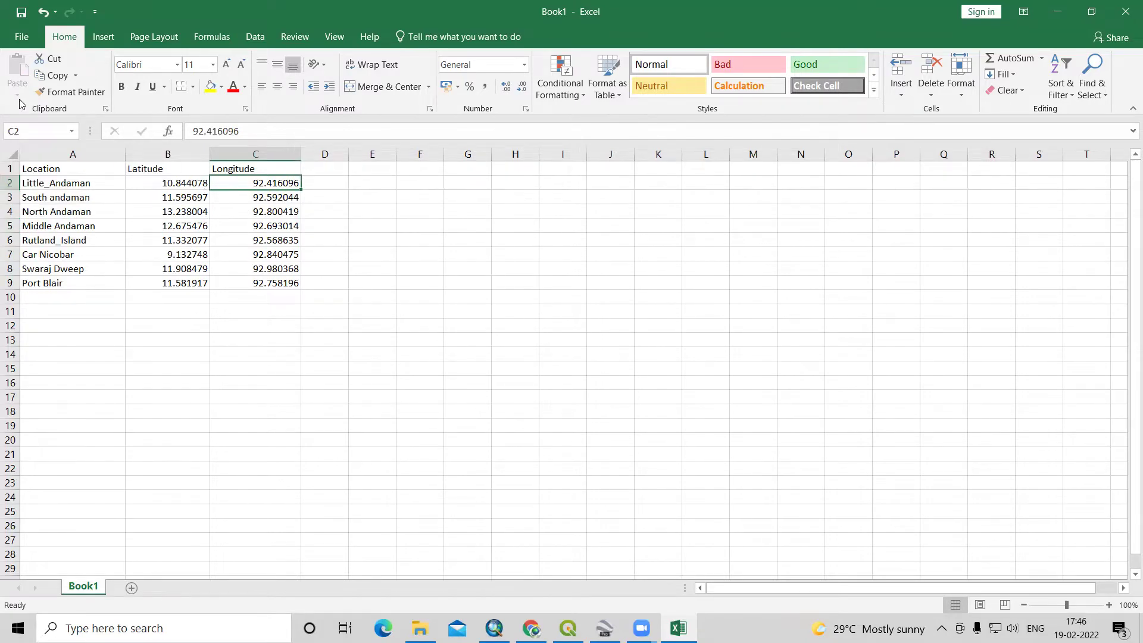
- In Save As, create a new folder CSV_QGIS on Local Disk (E:) and open it
{"action": "left_click", "coordinate": [21, 36]}
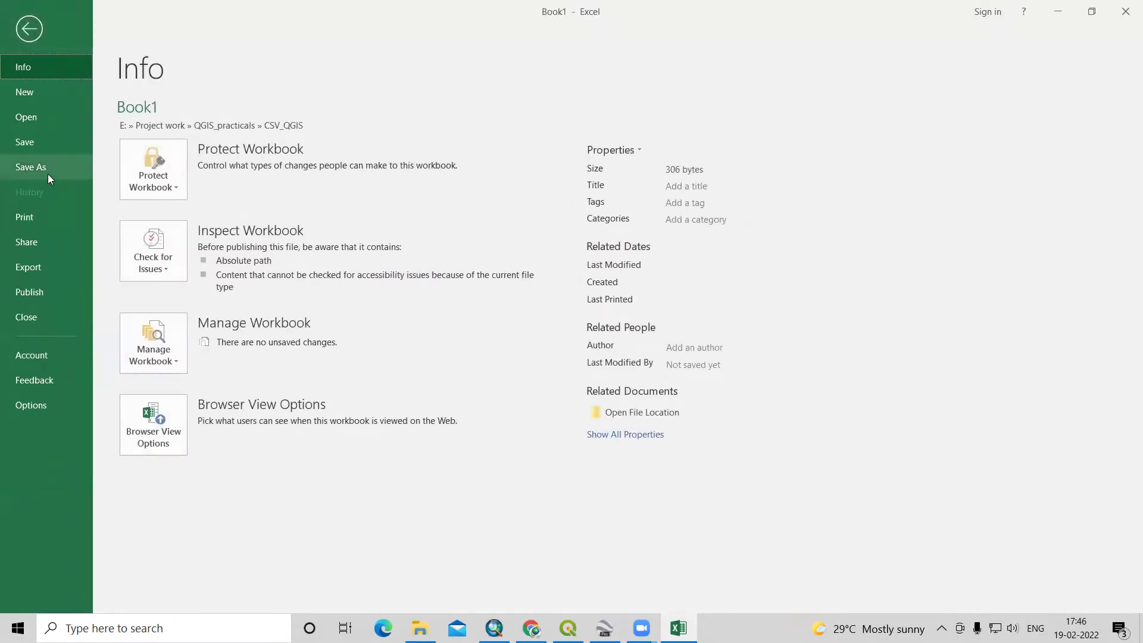
{"action": "left_click", "coordinate": [29, 44]}
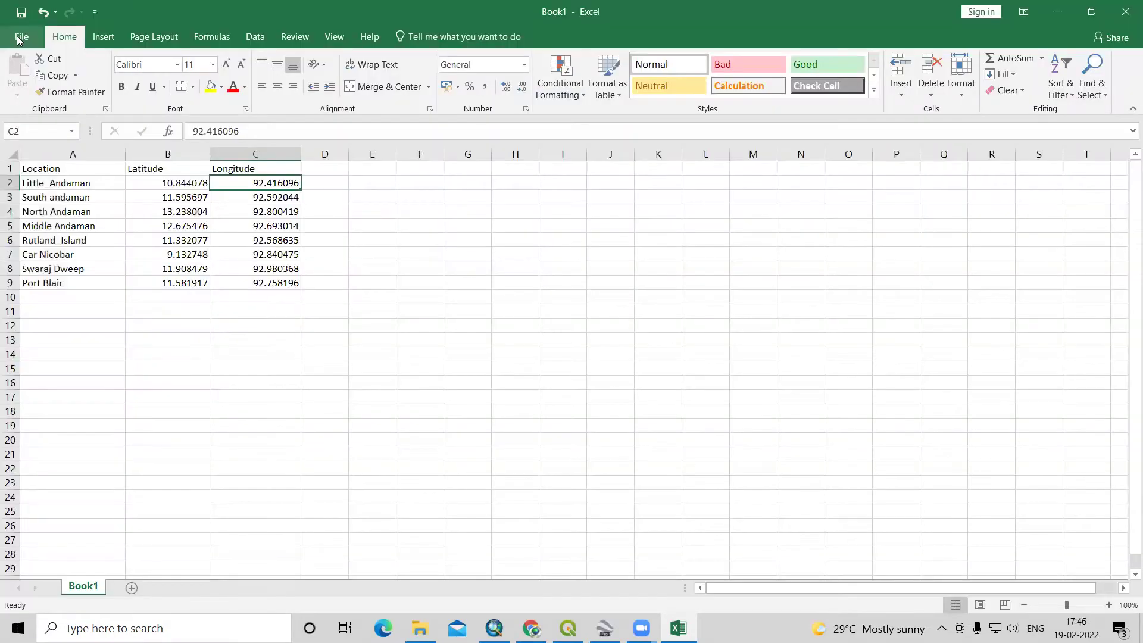
{"action": "left_click", "coordinate": [23, 37]}
{"action": "left_click", "coordinate": [53, 166]}
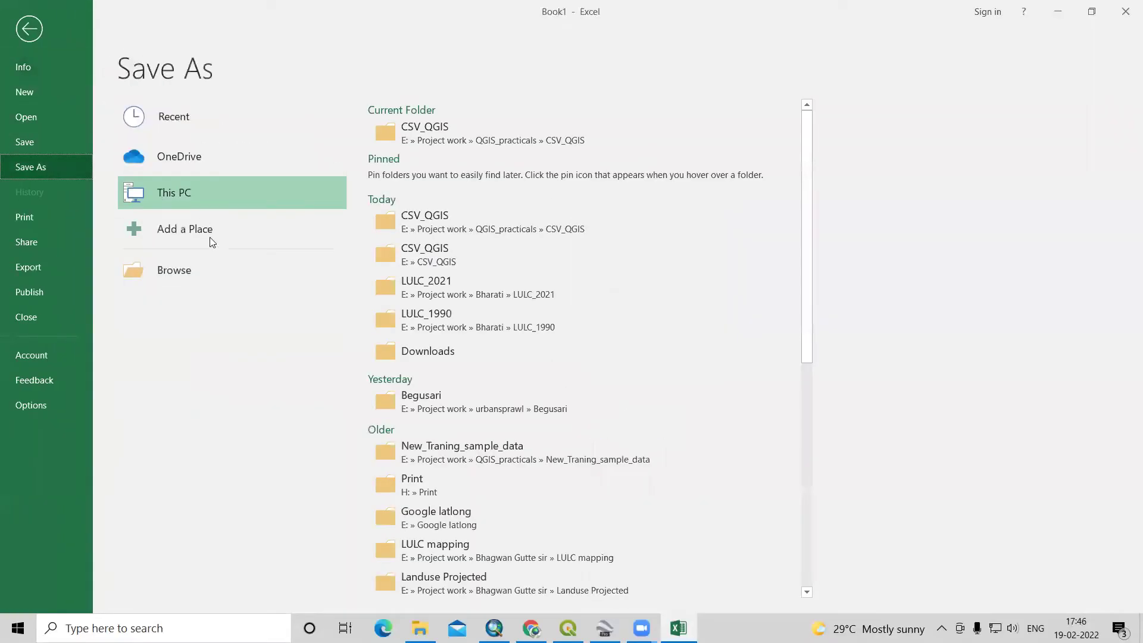
{"action": "left_click", "coordinate": [208, 278]}
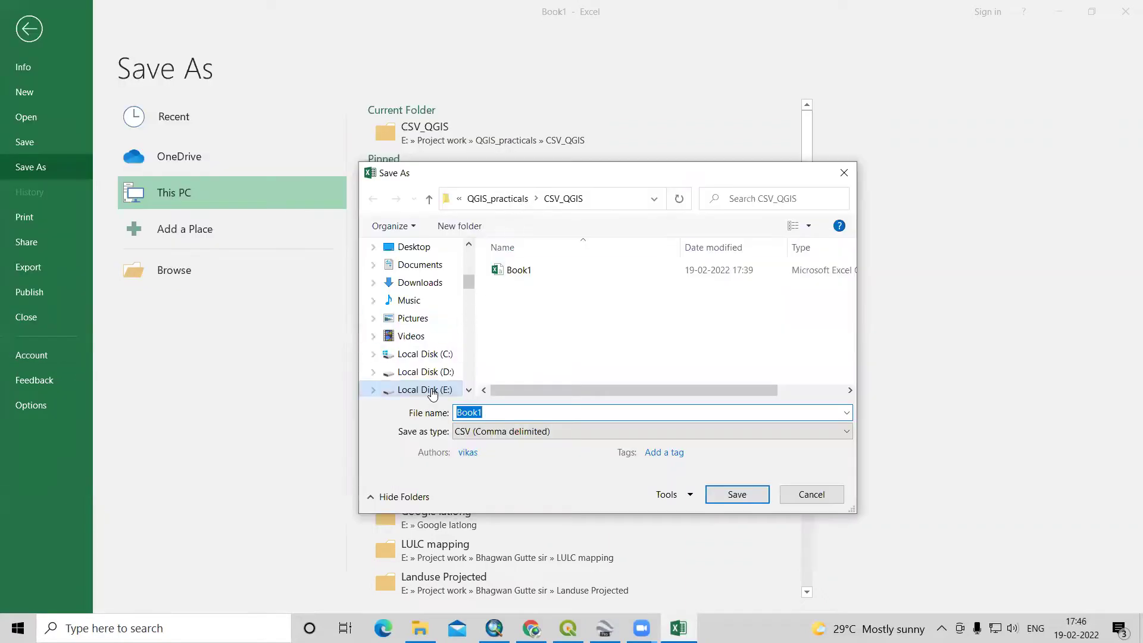
{"action": "left_click", "coordinate": [427, 390]}
{"action": "scroll", "coordinate": [557, 343], "scroll_direction": "down", "scroll_amount": 10}
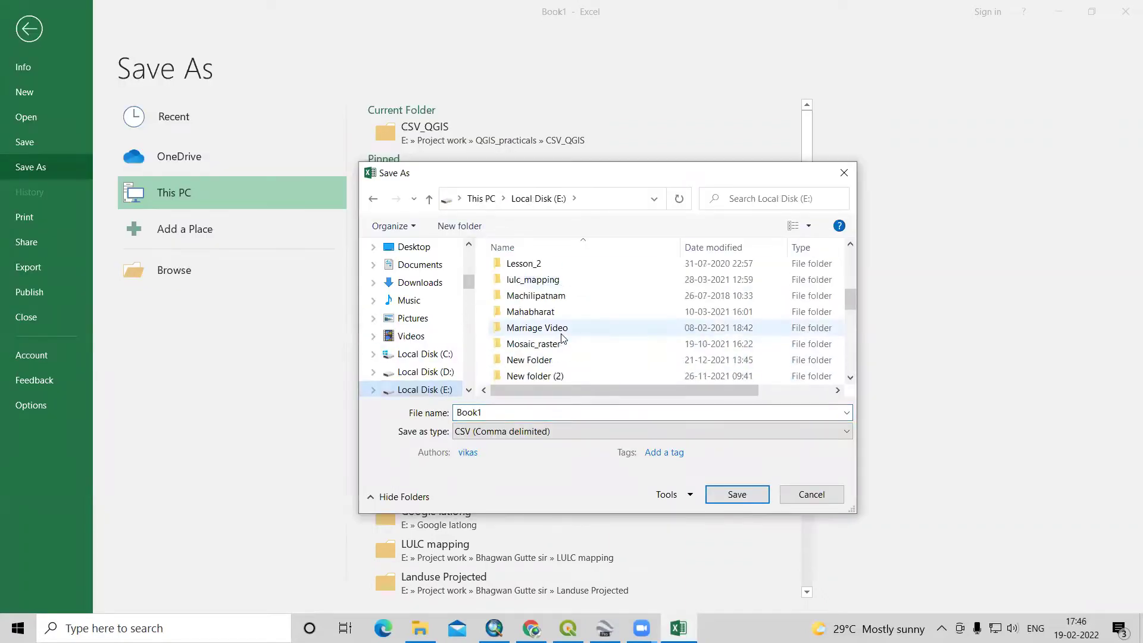
{"action": "left_click", "coordinate": [467, 229]}
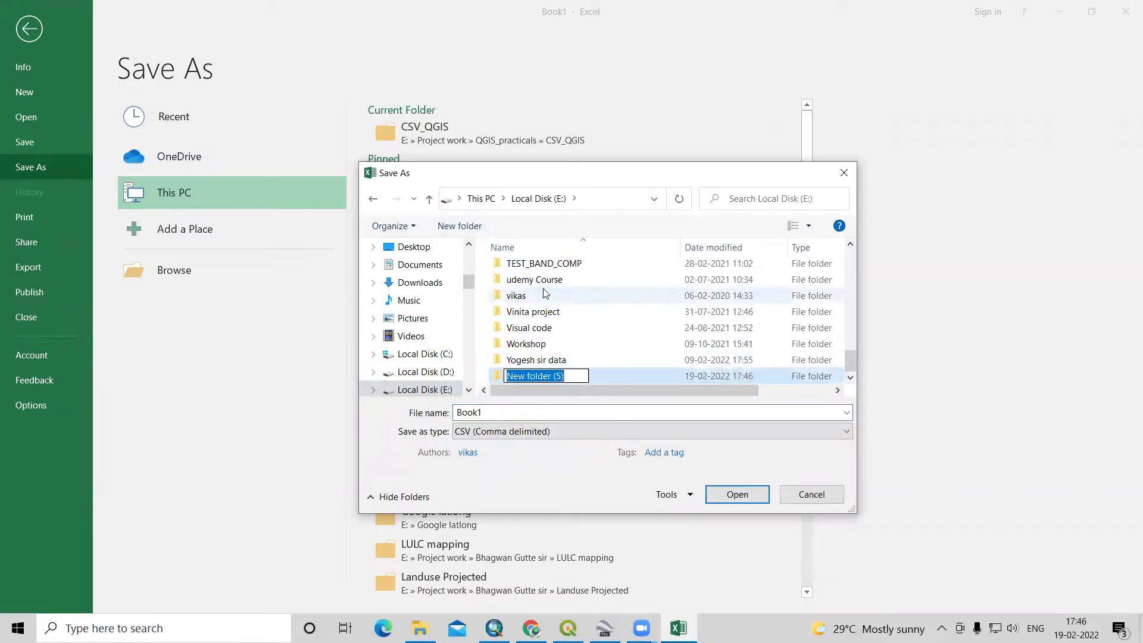
{"action": "type", "text": "CS"}
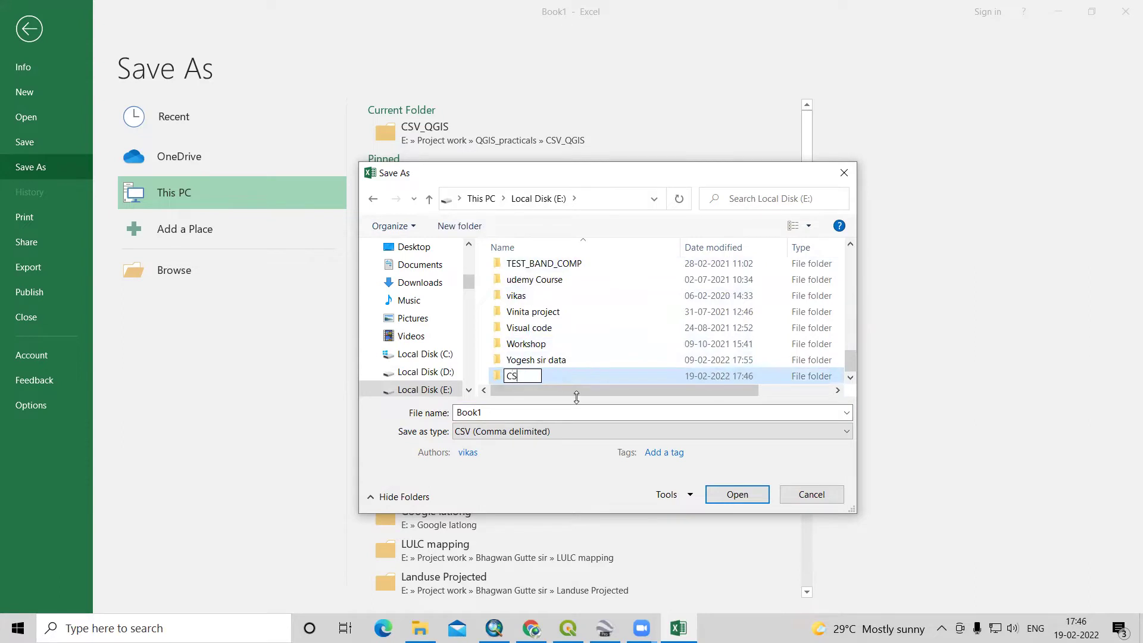
{"action": "type", "text": "V_QGIS"}
{"action": "double_click", "coordinate": [616, 375]}
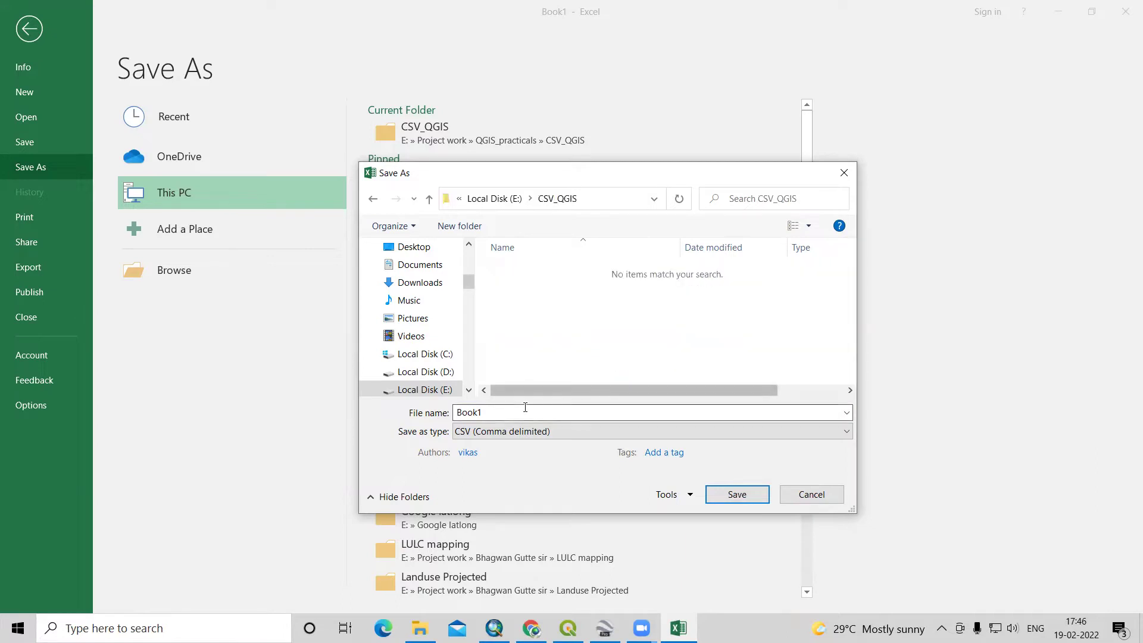
- Save the table as CSV (Comma delimited) named 'CSV', then switch to QGIS
{"action": "left_click", "coordinate": [518, 432]}
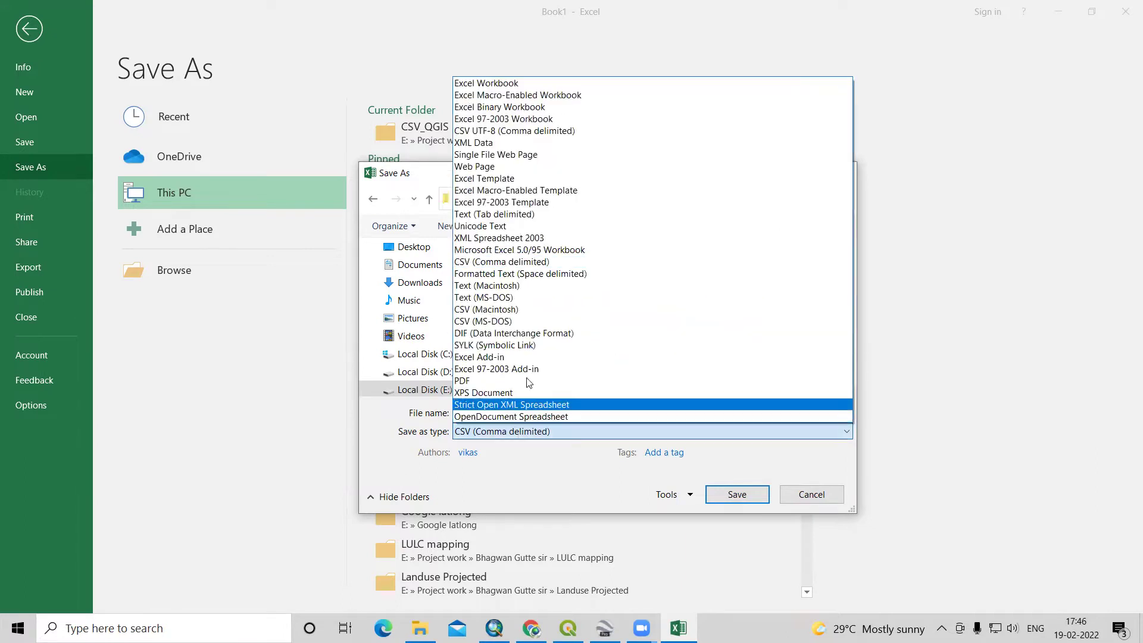
{"action": "left_click", "coordinate": [540, 268]}
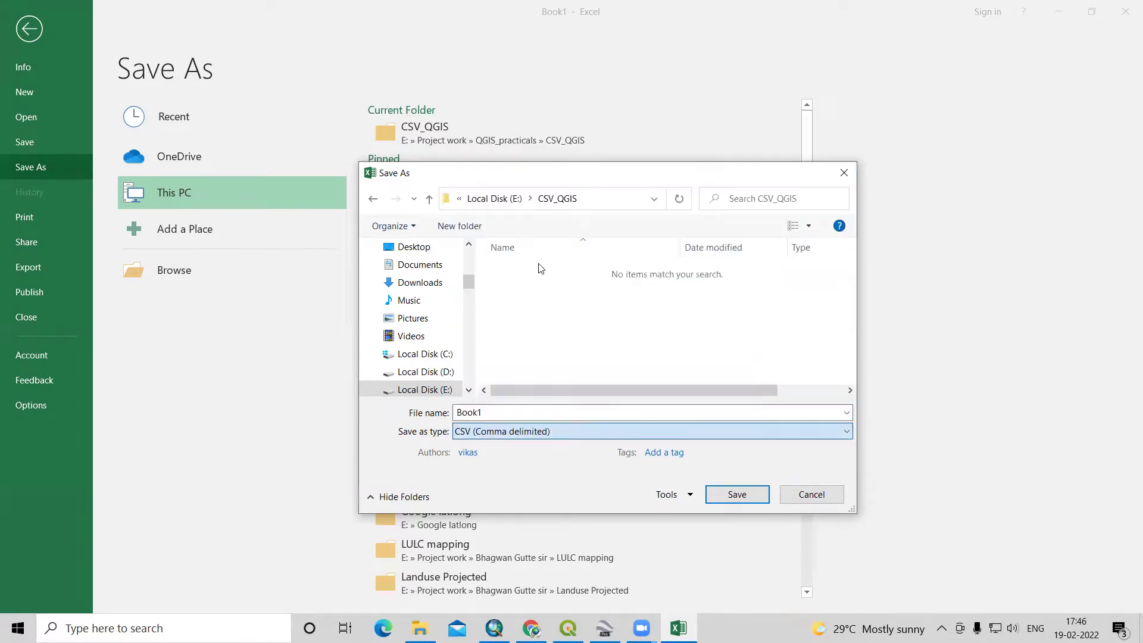
{"action": "double_click", "coordinate": [518, 411]}
{"action": "type", "text": "CSV"}
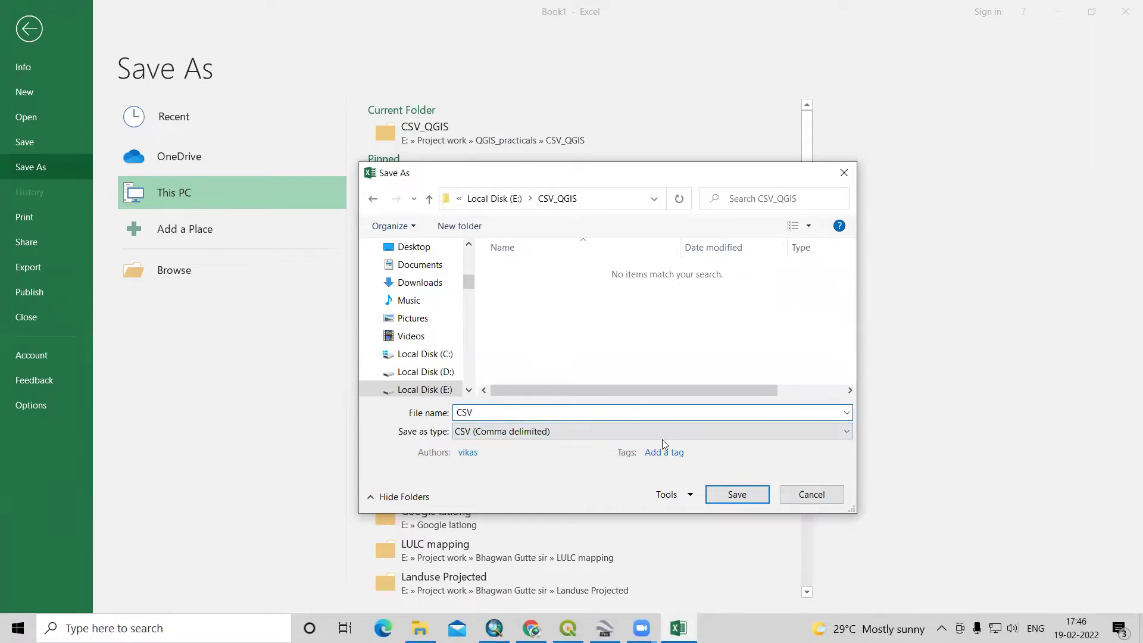
{"action": "left_click", "coordinate": [741, 497]}
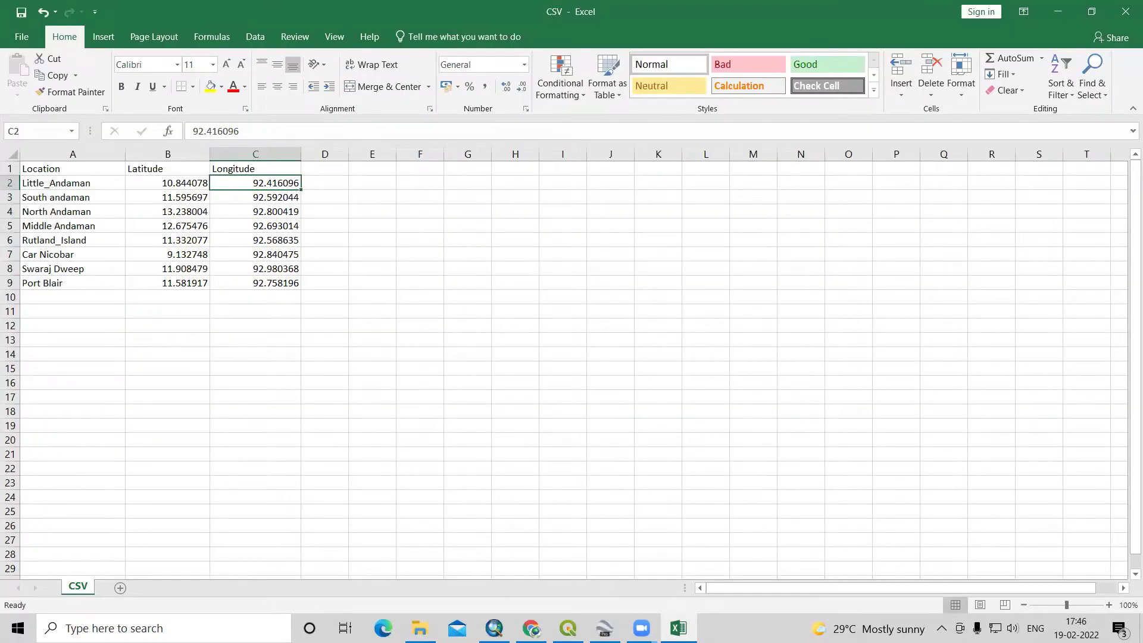
{"action": "left_click", "coordinate": [576, 619]}
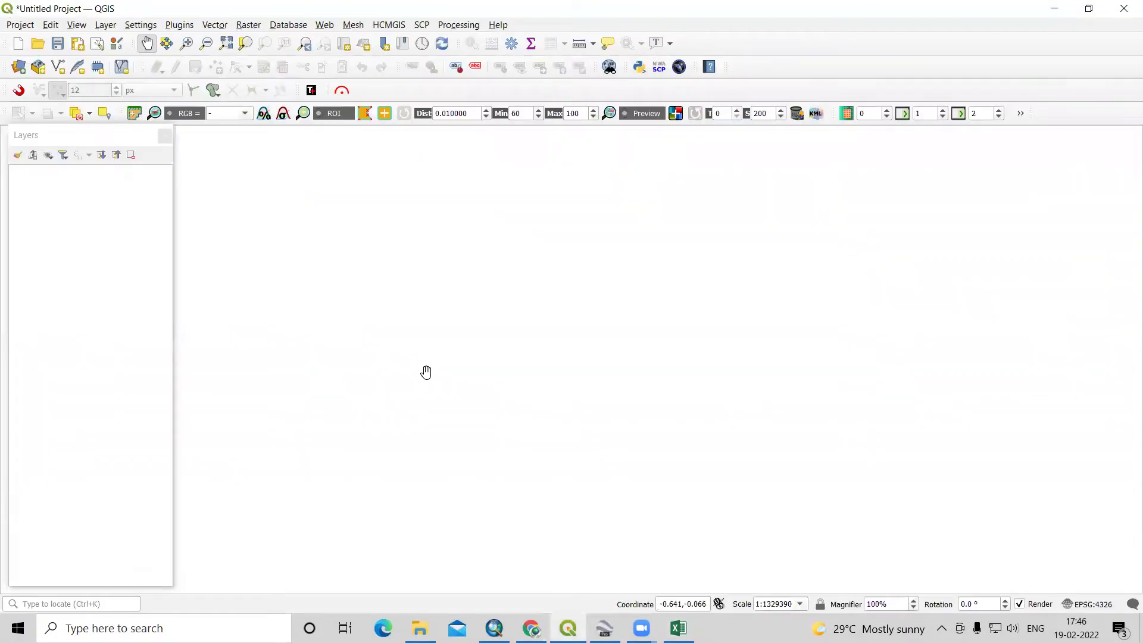
- Open Layer > Add Layer > Add Delimited Text Layer
{"action": "left_click", "coordinate": [101, 25]}
{"action": "mouse_move", "coordinate": [126, 74]}
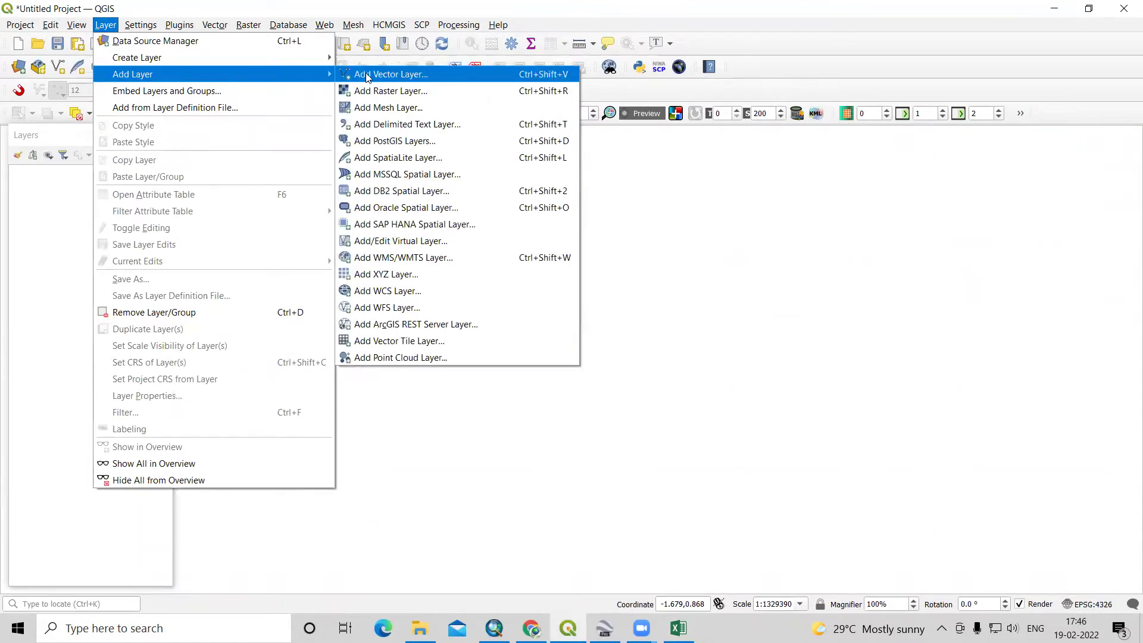
{"action": "left_click", "coordinate": [409, 126]}
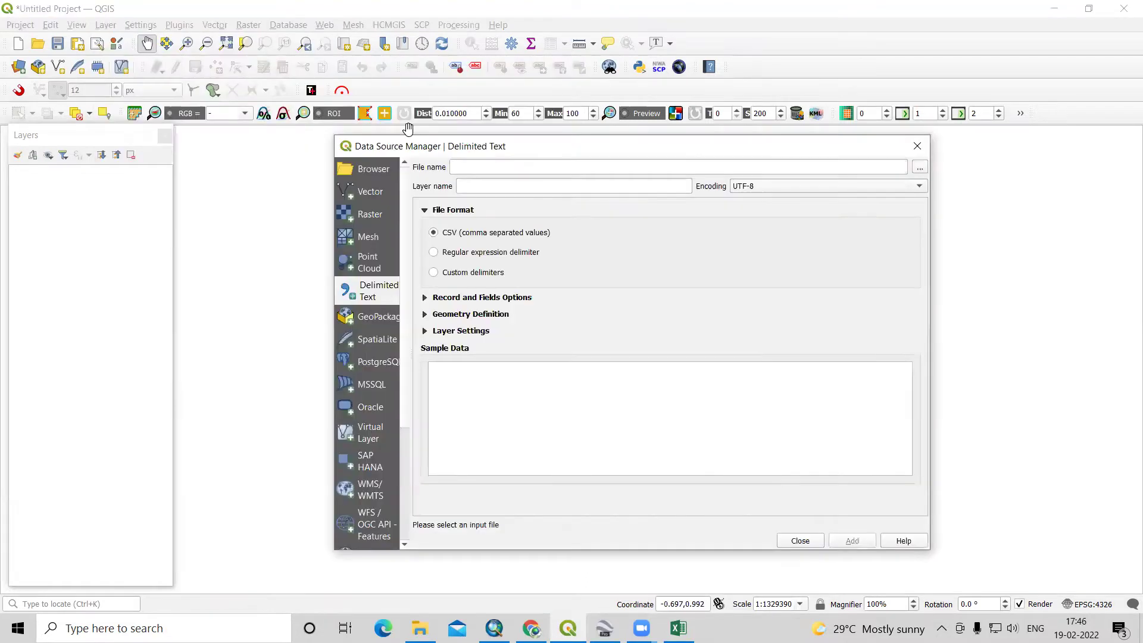
- Browse to E:\CSV_QGIS and load the CSV file into the delimited text dialog
{"action": "left_click", "coordinate": [919, 167]}
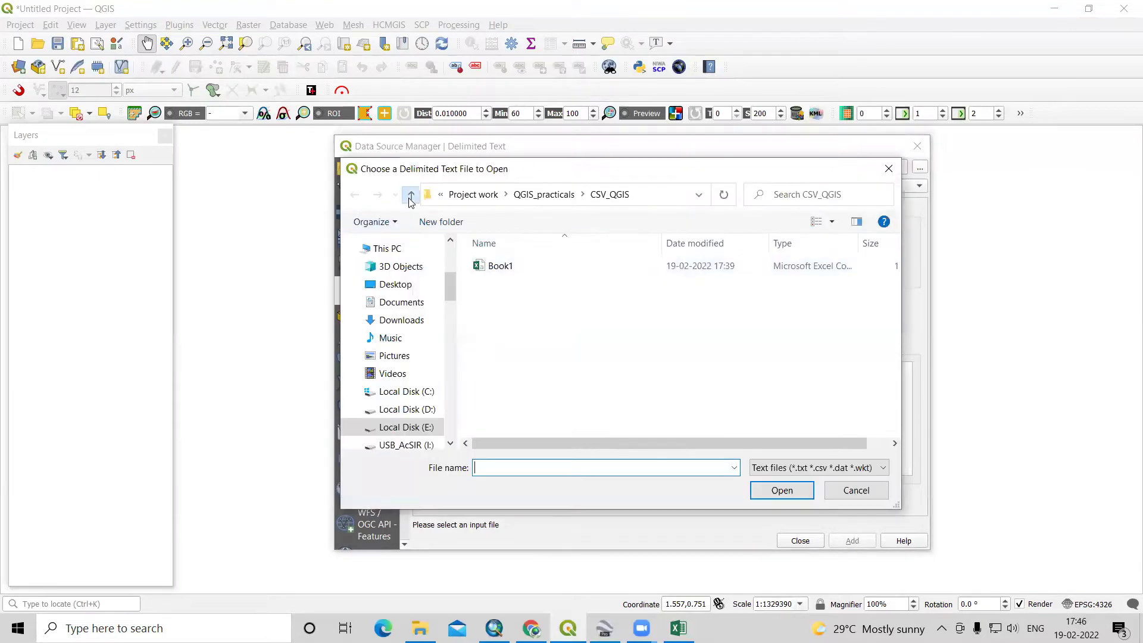
{"action": "left_click", "coordinate": [410, 195]}
{"action": "left_click", "coordinate": [410, 195]}
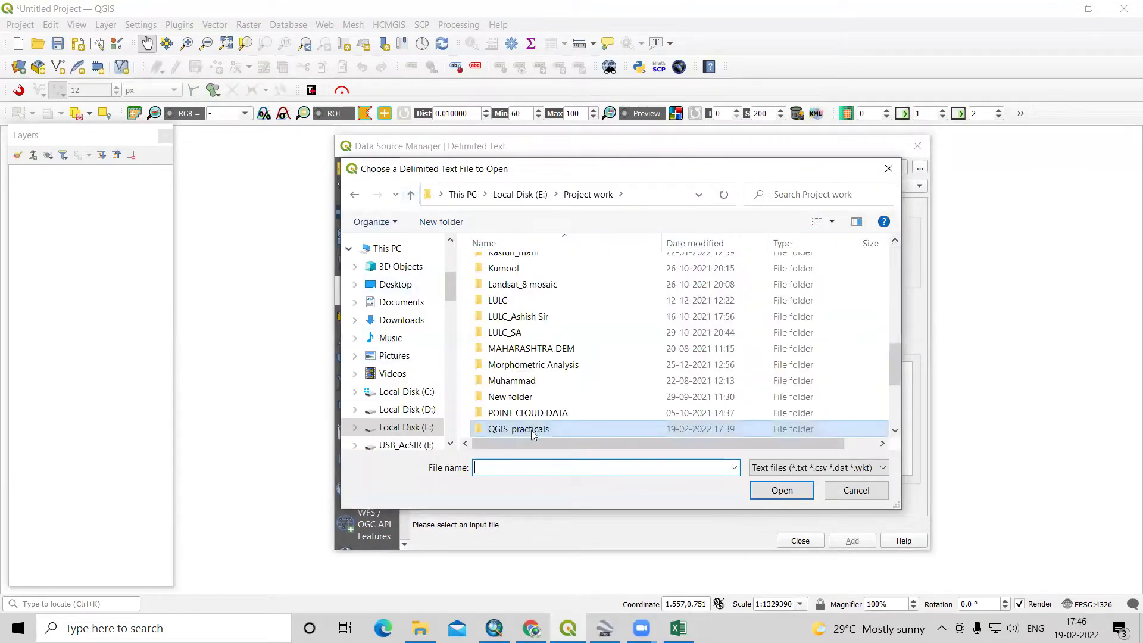
{"action": "left_click", "coordinate": [433, 429]}
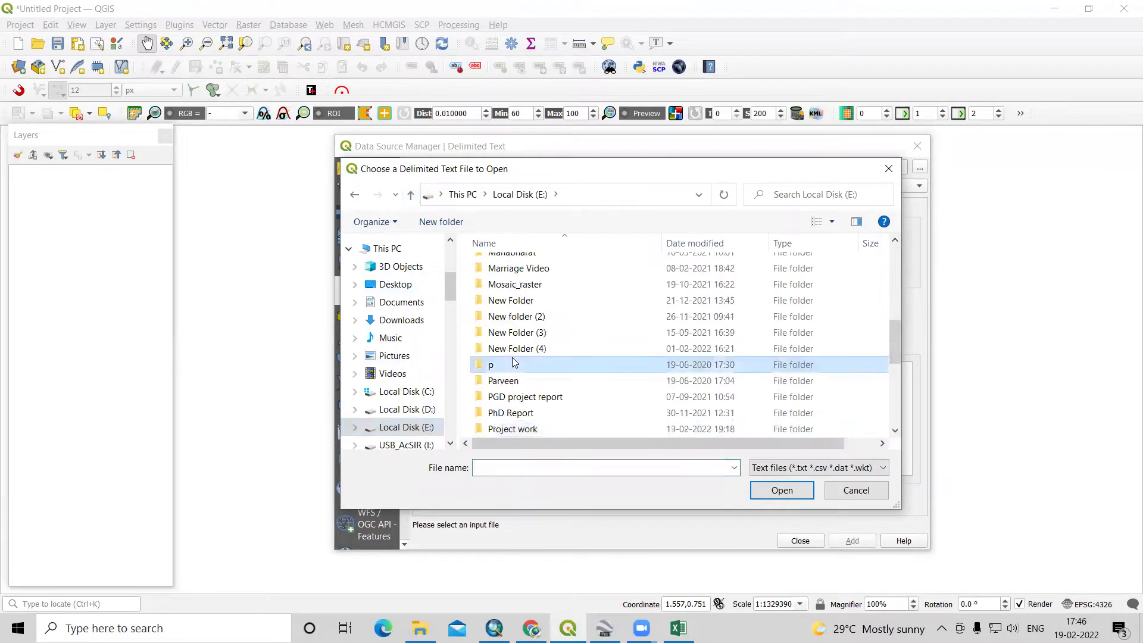
{"action": "scroll", "coordinate": [513, 361], "scroll_direction": "up", "scroll_amount": 5}
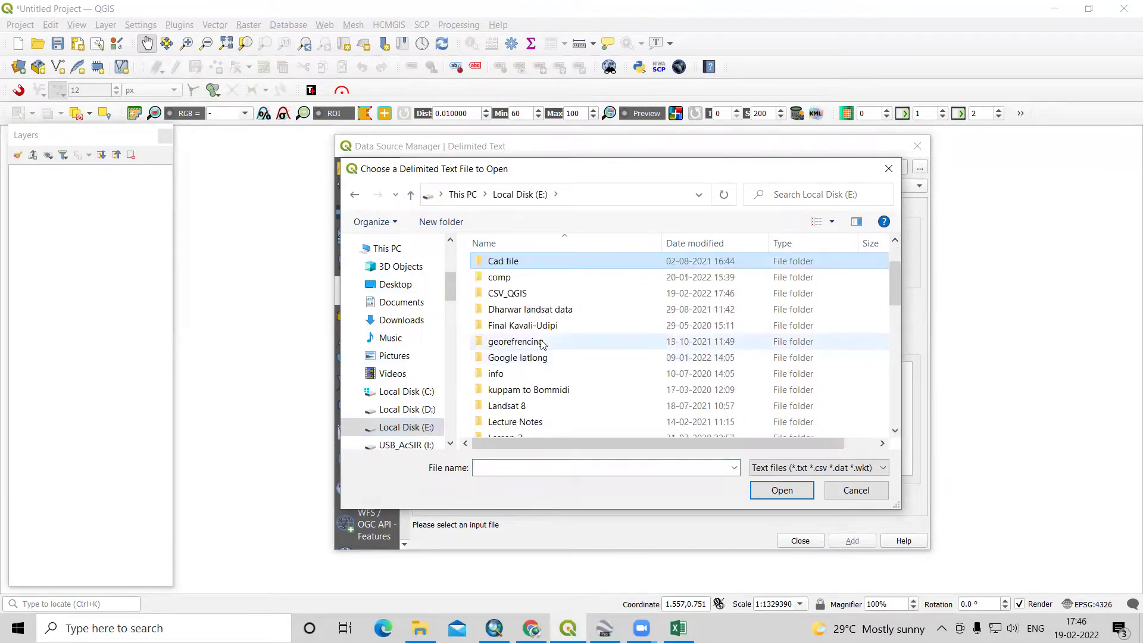
{"action": "double_click", "coordinate": [516, 295]}
{"action": "left_click", "coordinate": [496, 268]}
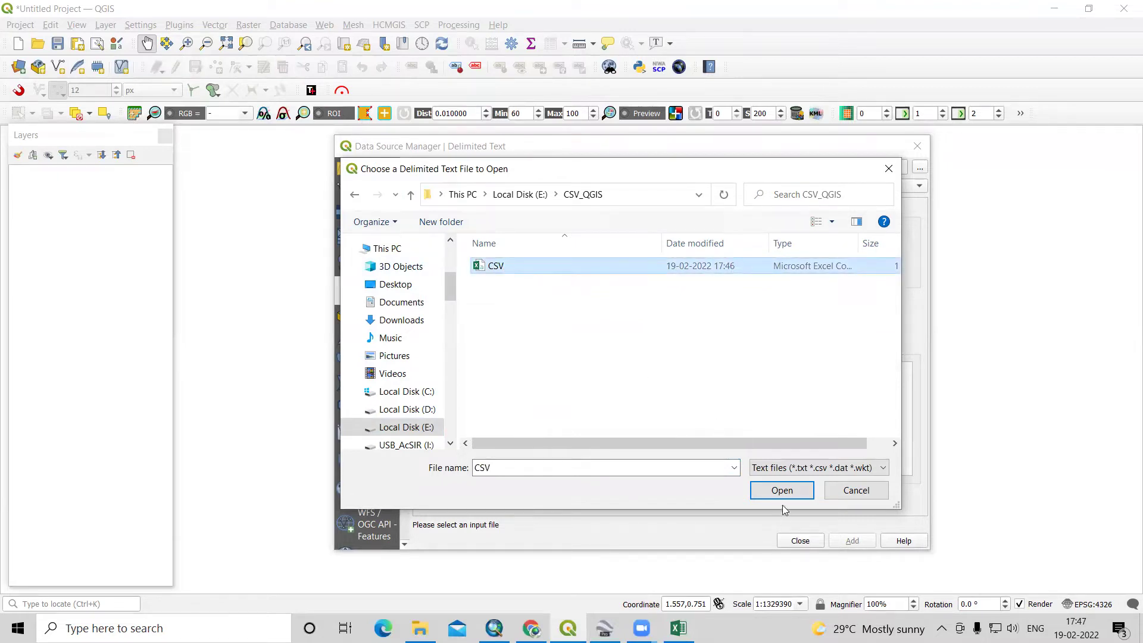
{"action": "left_click", "coordinate": [785, 468]}
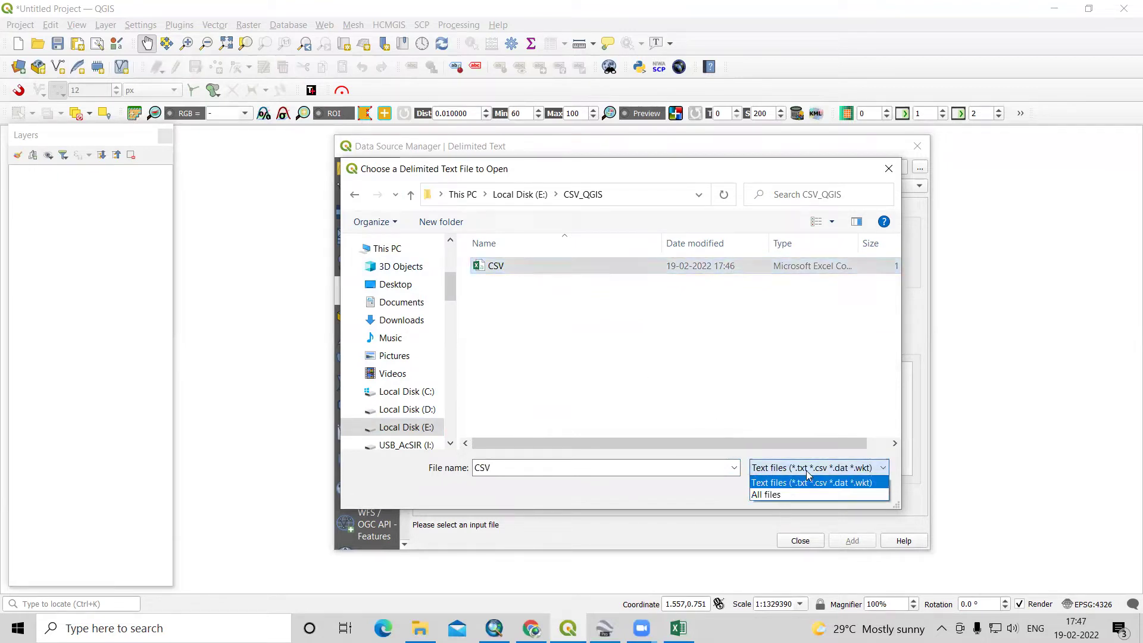
{"action": "left_click", "coordinate": [785, 481]}
{"action": "left_click", "coordinate": [781, 499]}
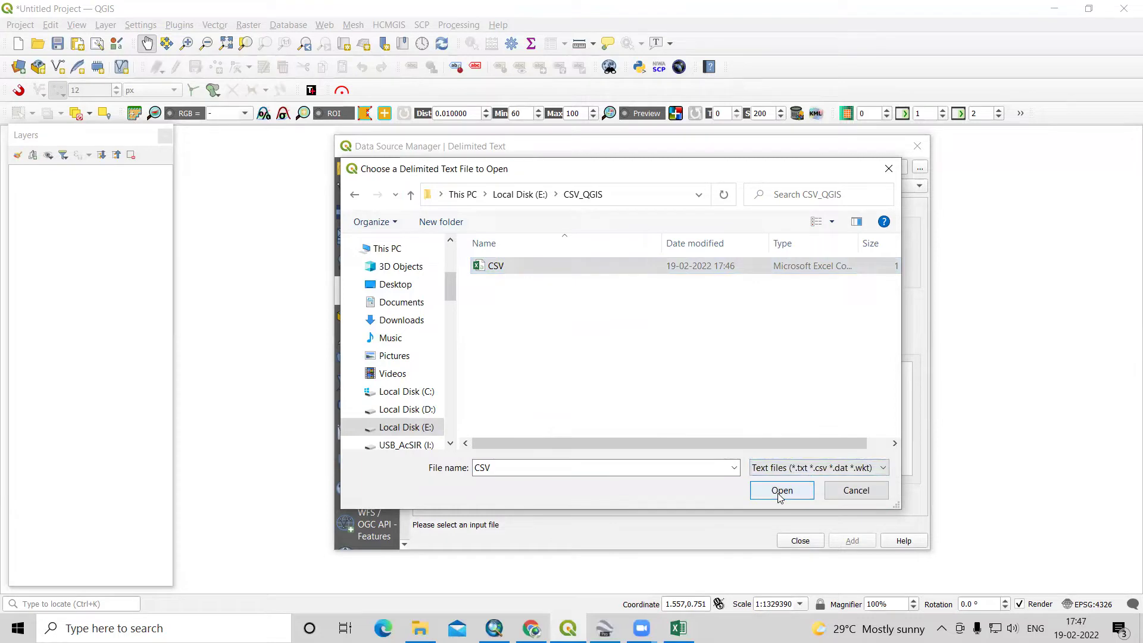
{"action": "left_click", "coordinate": [779, 495]}
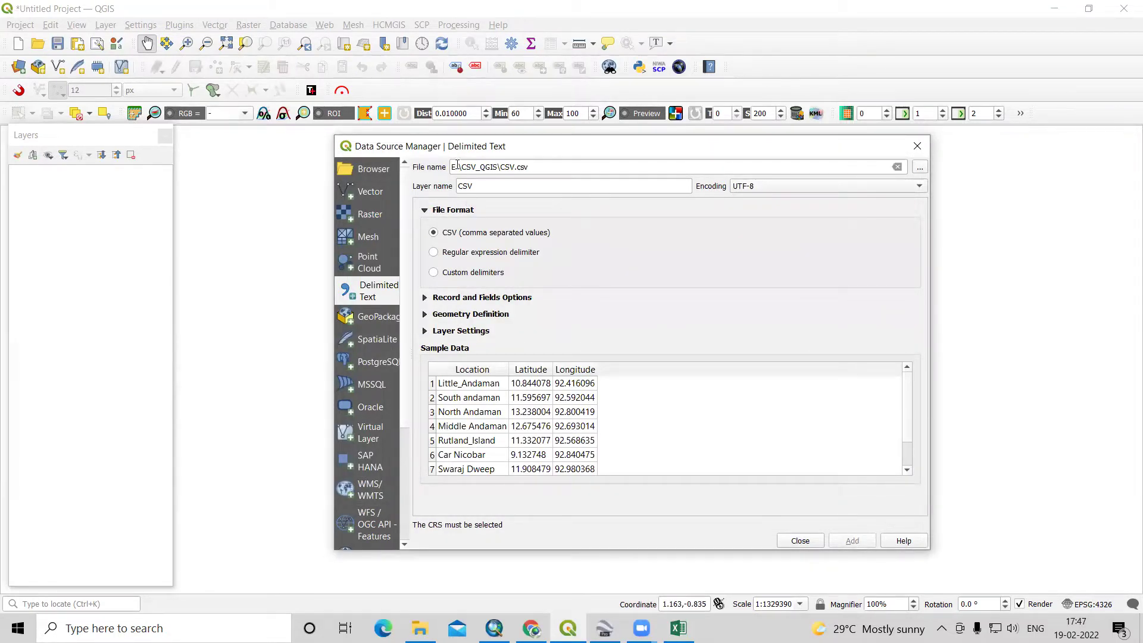
- Expand Record and Fields Options and Geometry Definition, mapping X to Longitude and Y to Latitude
{"action": "left_click_drag", "start_coordinate": [495, 189], "coordinate": [455, 186]}
{"action": "left_click", "coordinate": [492, 188]}
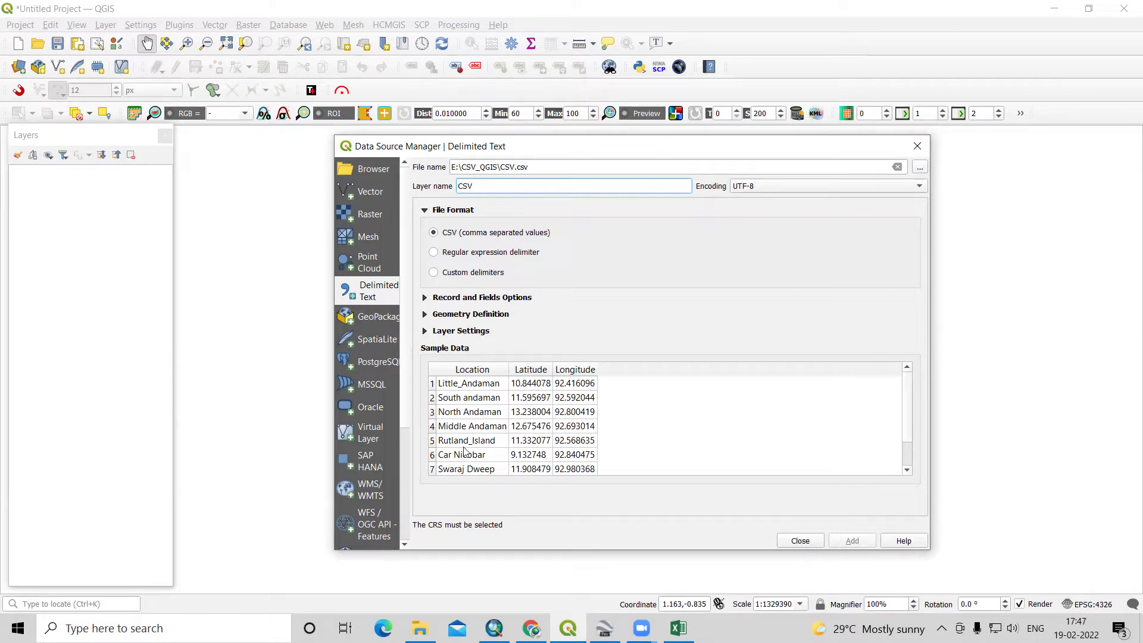
{"action": "left_click", "coordinate": [426, 300]}
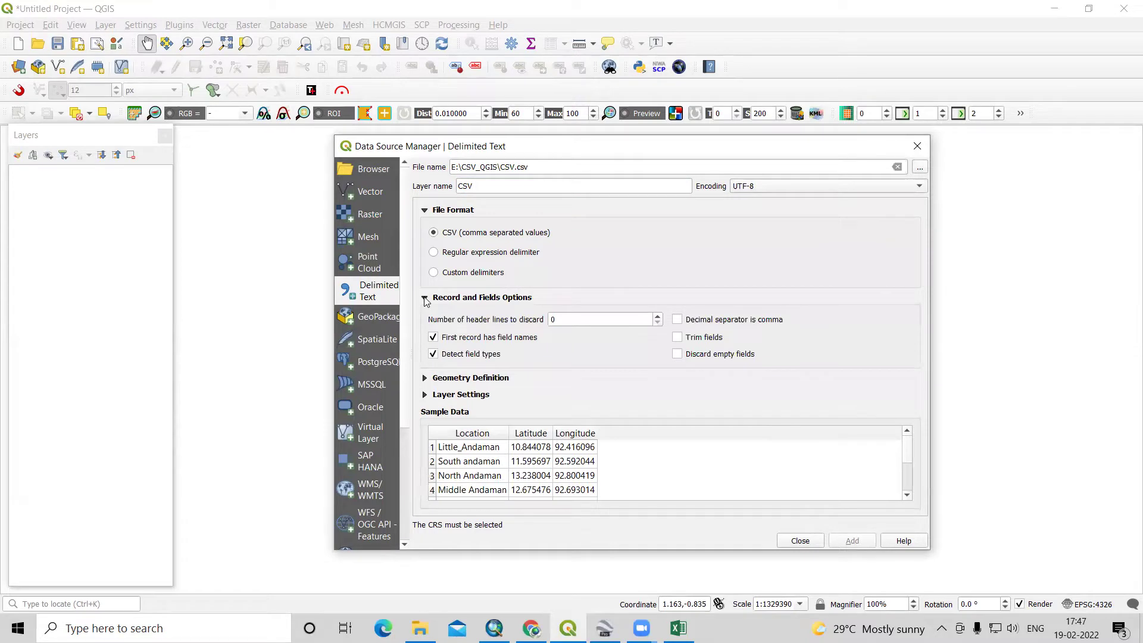
{"action": "left_click", "coordinate": [426, 379]}
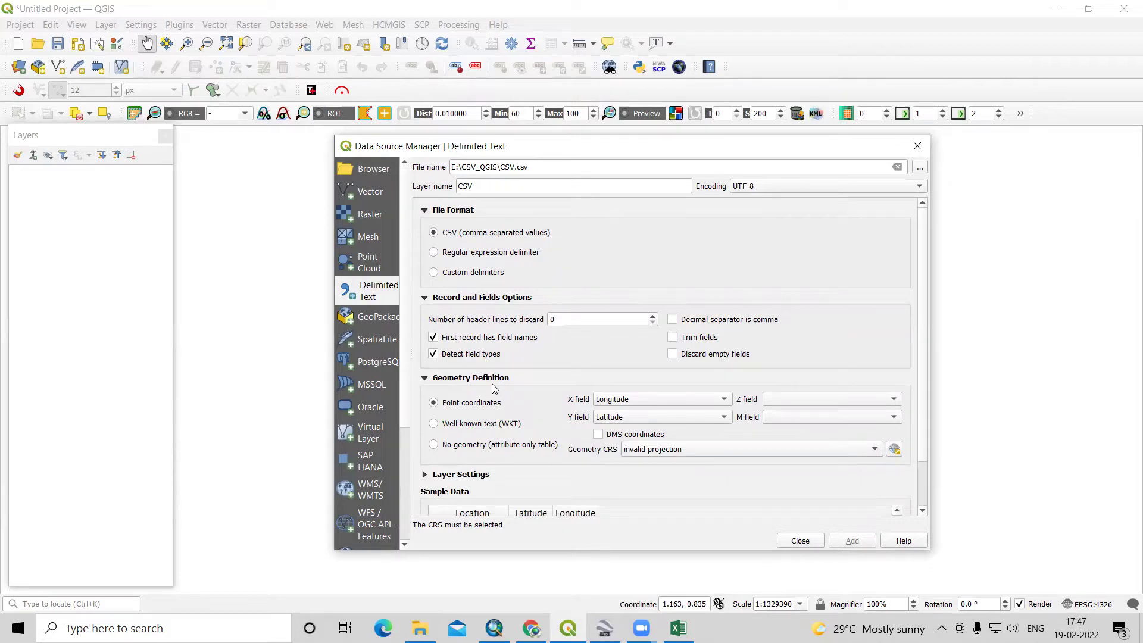
{"action": "left_click", "coordinate": [662, 401]}
{"action": "left_click", "coordinate": [664, 401]}
{"action": "left_click", "coordinate": [648, 420]}
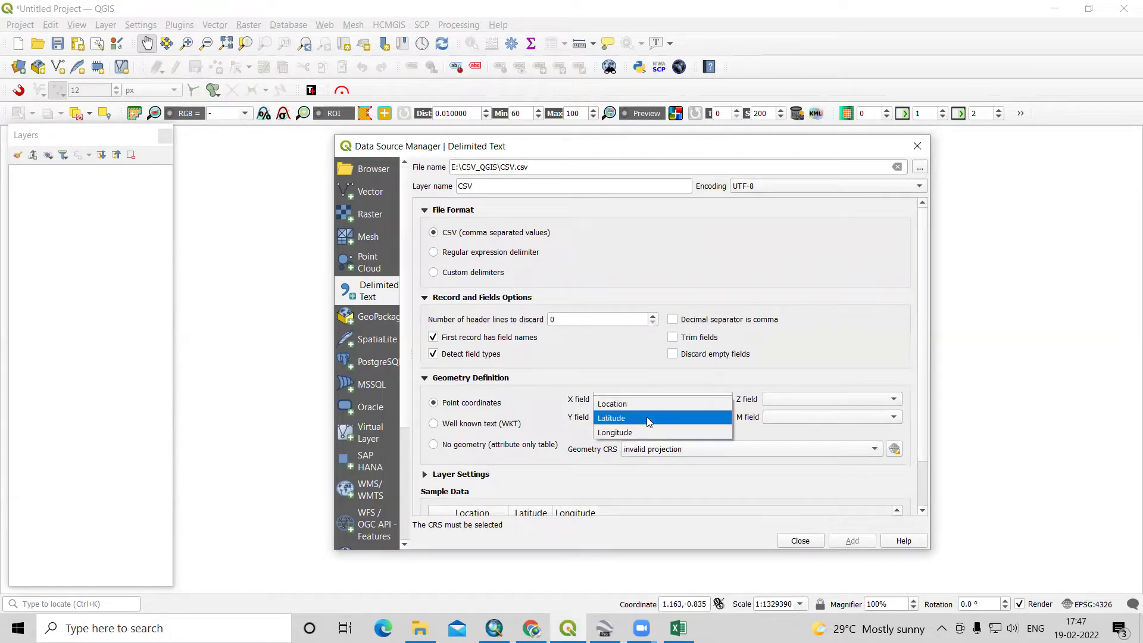
{"action": "left_click", "coordinate": [647, 417]}
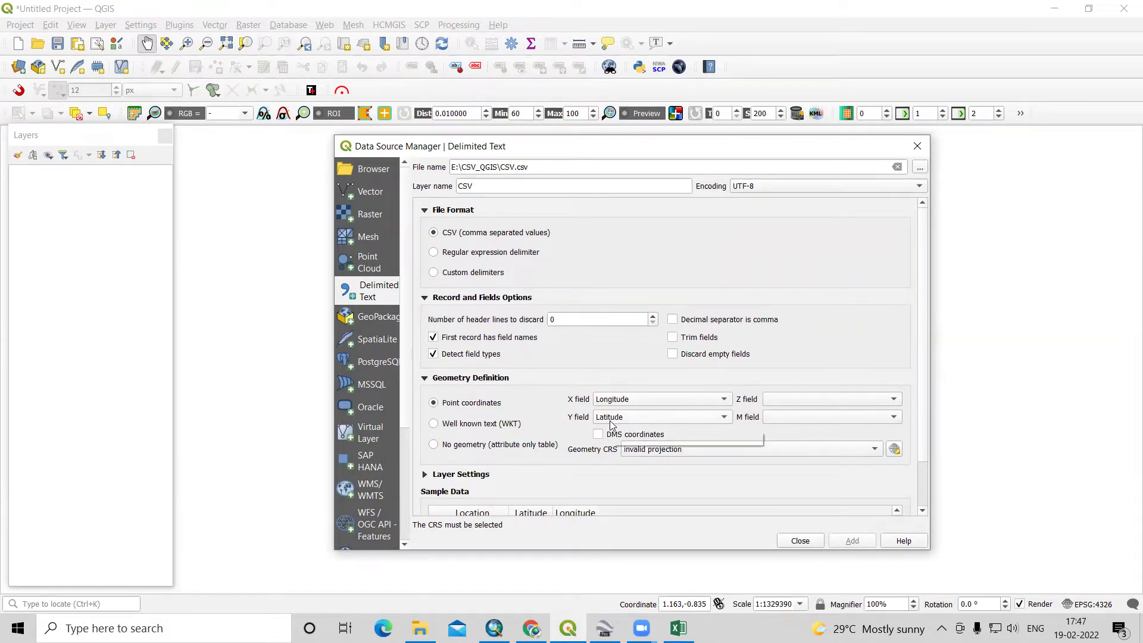
{"action": "left_click", "coordinate": [701, 456]}
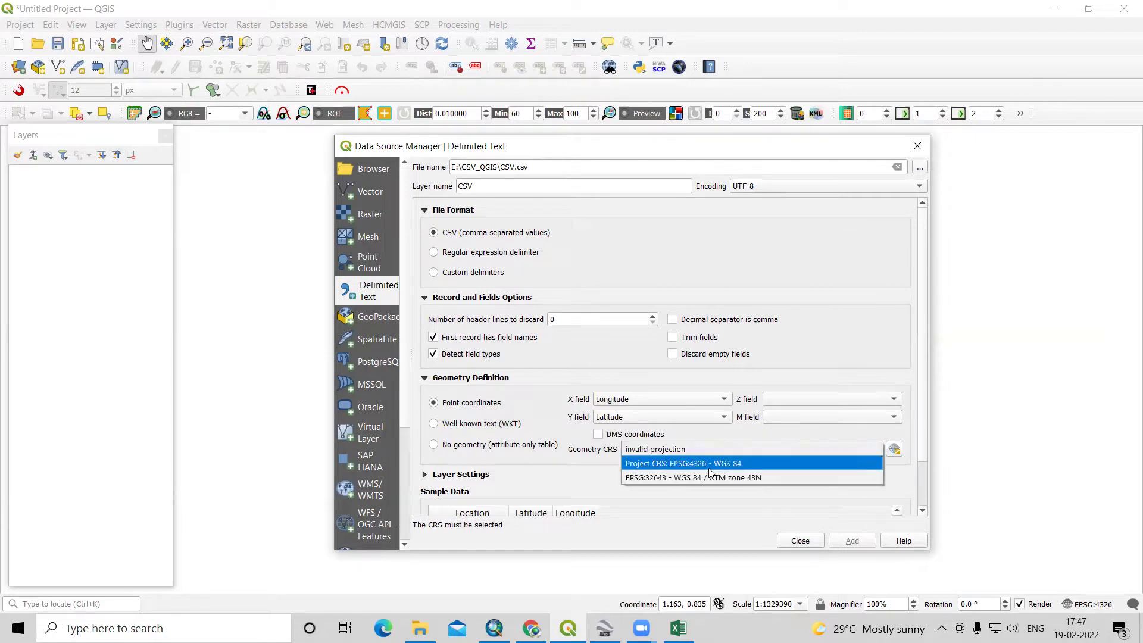
{"action": "left_click", "coordinate": [894, 449]}
- Choose EPSG:4326 - WGS 84 from Recently Used as the geometry CRS
{"action": "left_click", "coordinate": [894, 448]}
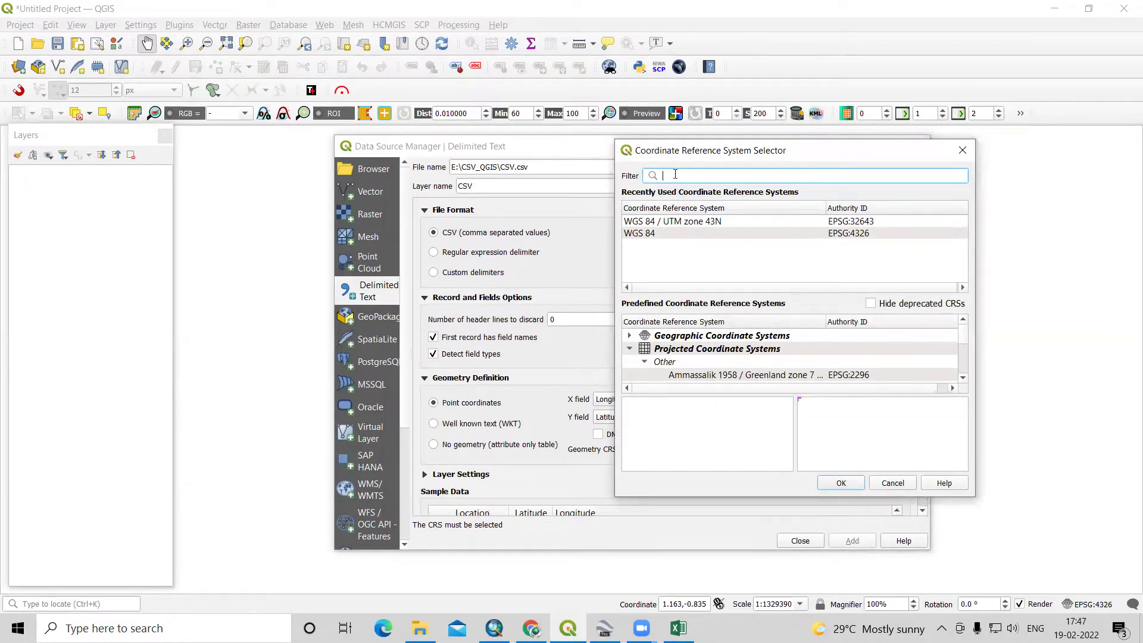
{"action": "left_click", "coordinate": [641, 234]}
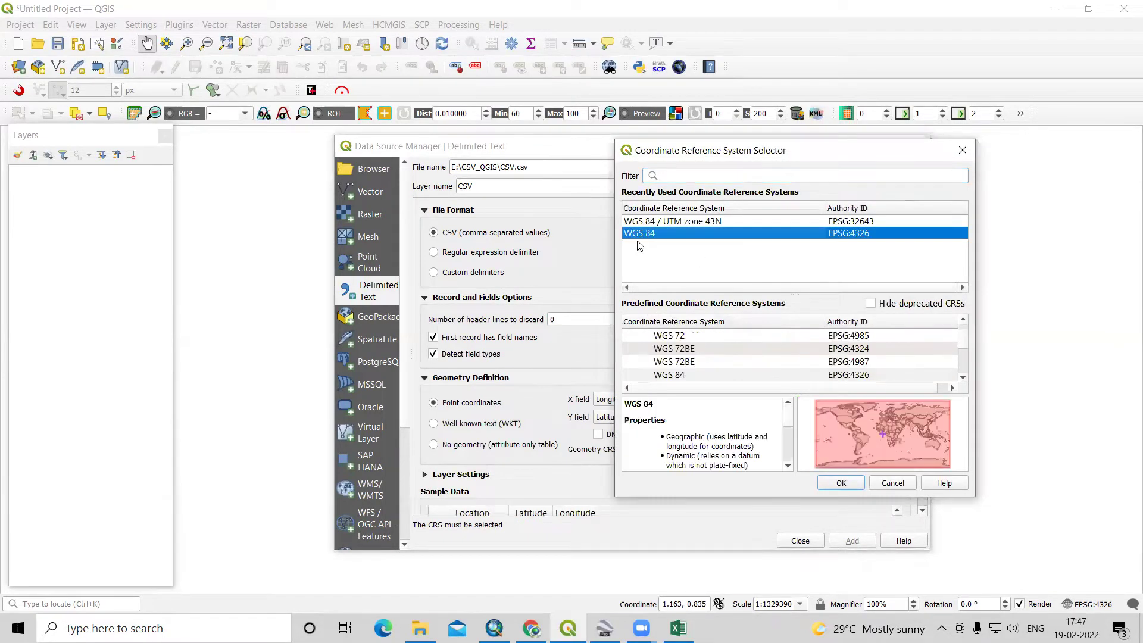
{"action": "left_click", "coordinate": [840, 482]}
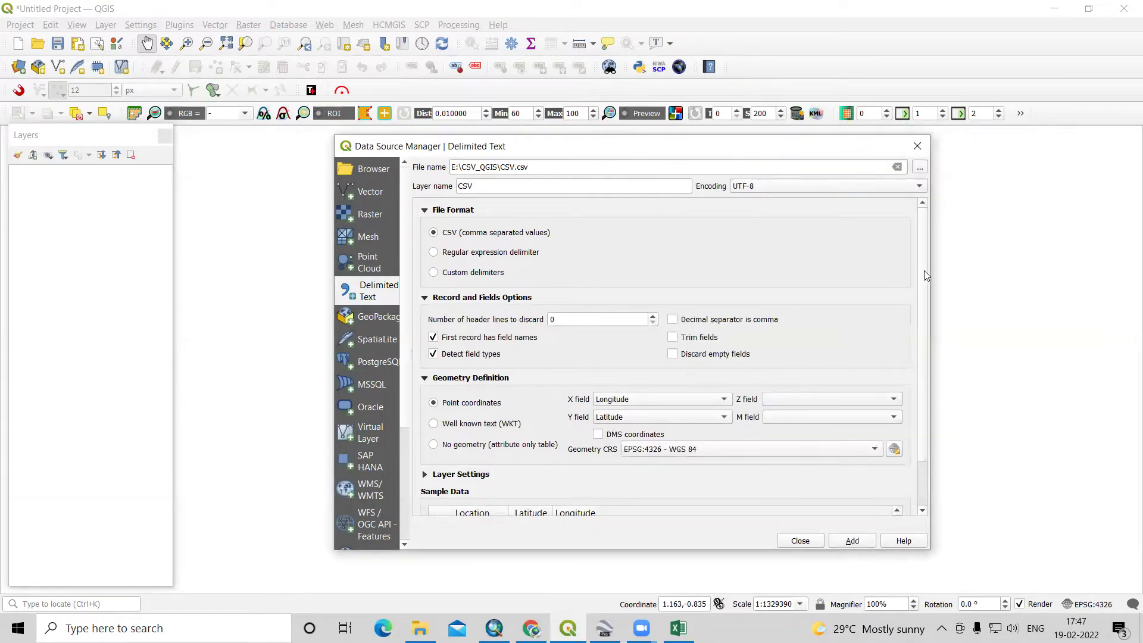
{"action": "scroll", "coordinate": [924, 282], "scroll_direction": "down", "scroll_amount": 1}
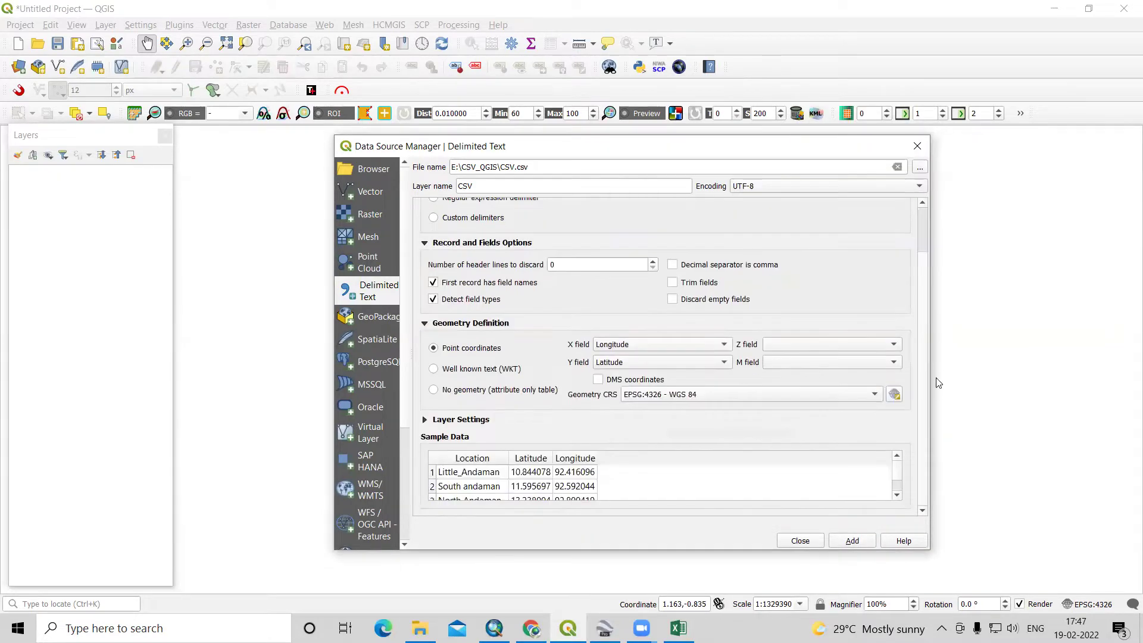
- Add the CSV point layer, close the Data Source Manager and zoom out on the map
{"action": "left_click", "coordinate": [853, 541]}
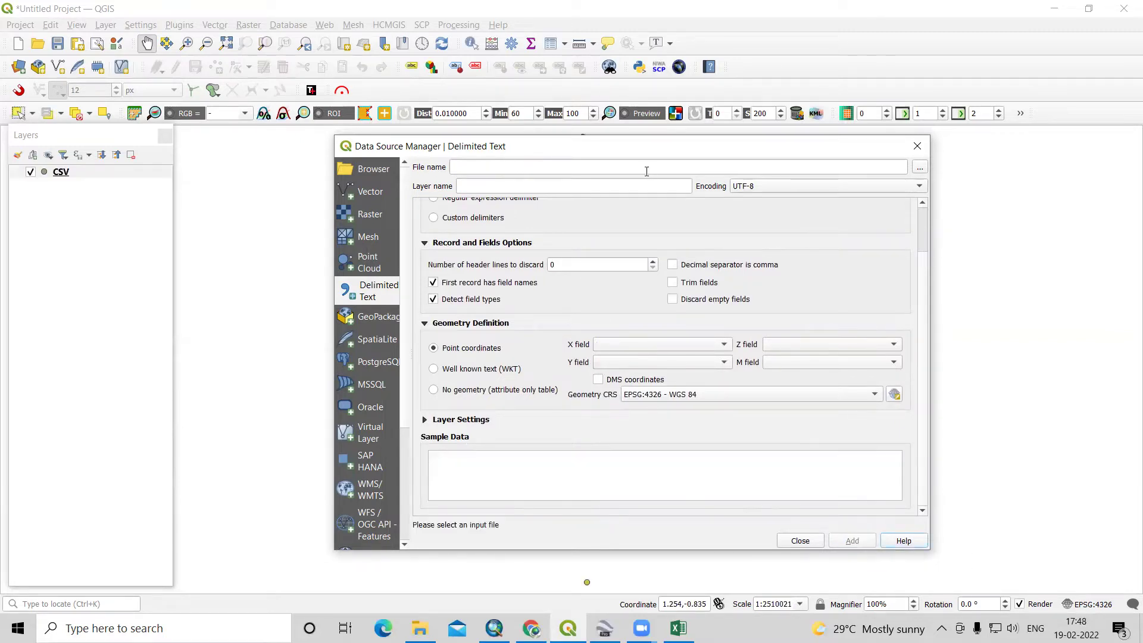
{"action": "left_click_drag", "start_coordinate": [651, 157], "coordinate": [911, 42]}
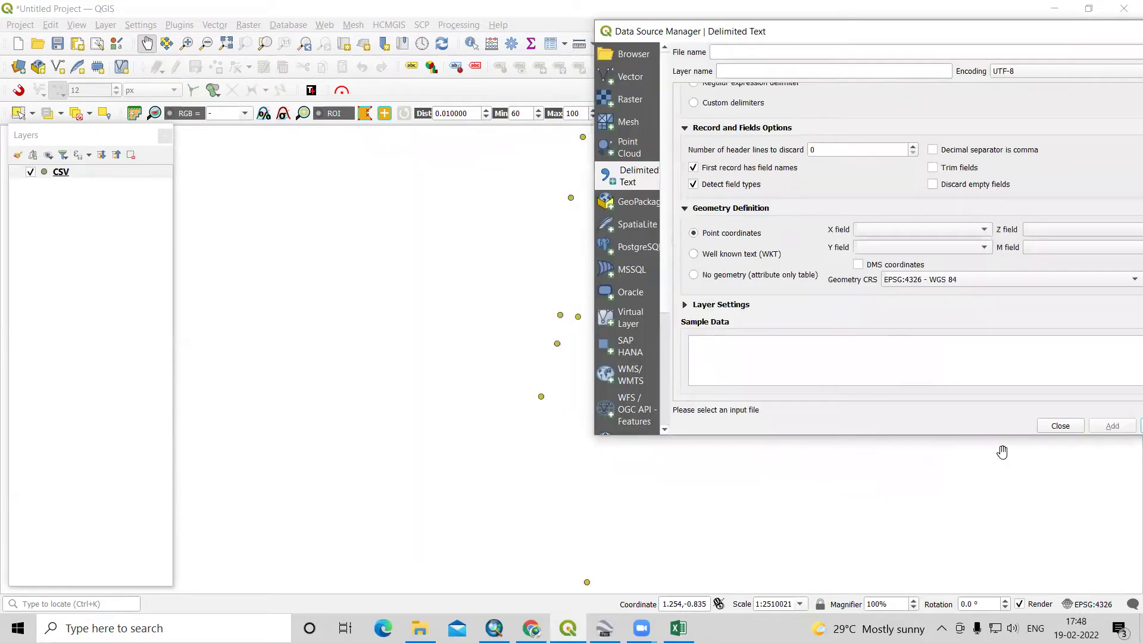
{"action": "left_click", "coordinate": [1061, 427]}
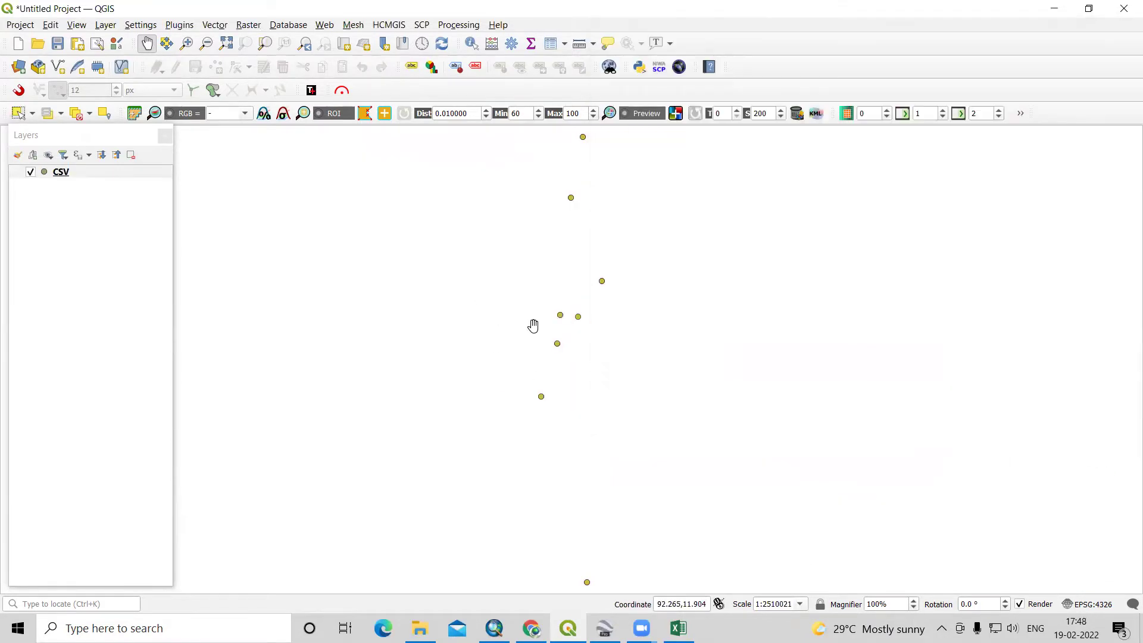
{"action": "scroll", "coordinate": [519, 393], "scroll_direction": "down", "scroll_amount": 1}
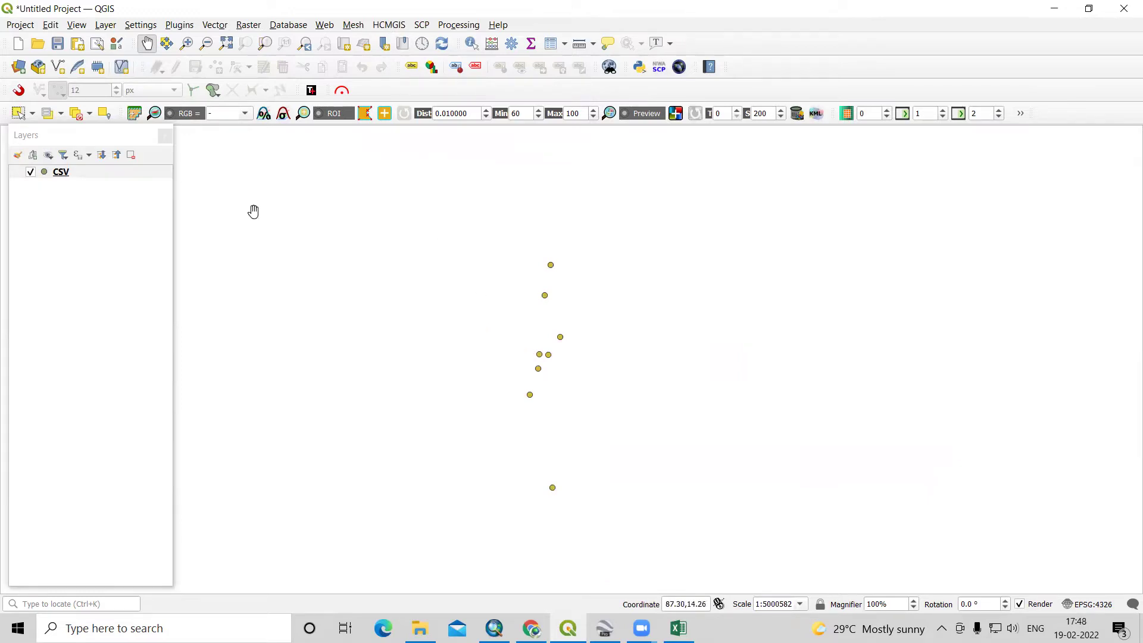
- Add Google Terrain from HCMGIS > BaseMap and move the CSV layer above it
{"action": "left_click", "coordinate": [388, 26]}
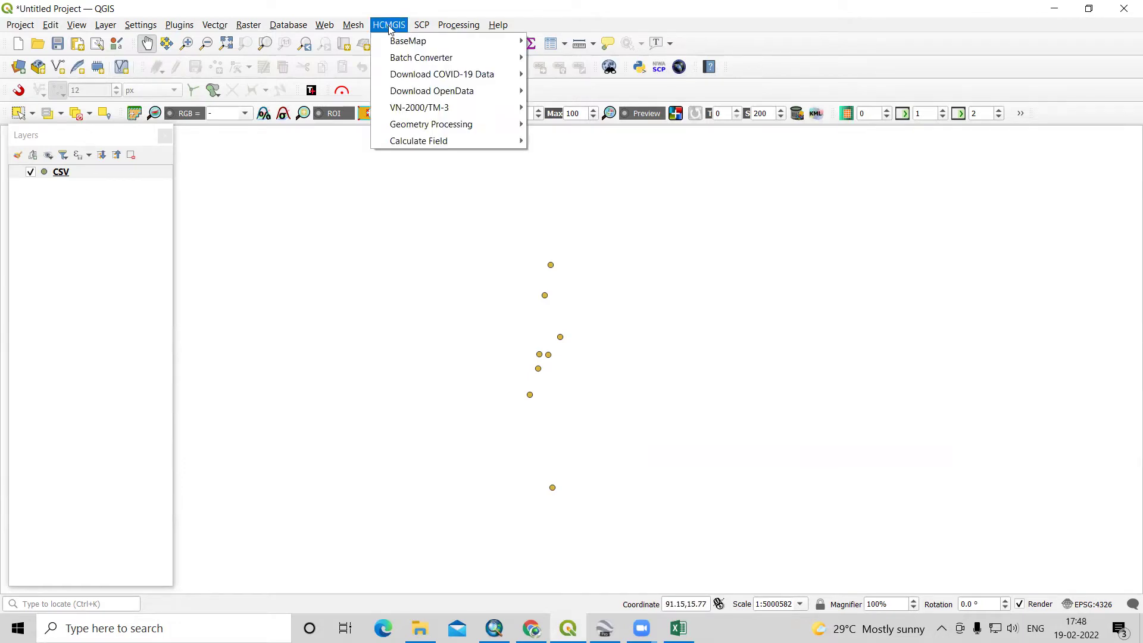
{"action": "mouse_move", "coordinate": [178, 31]}
{"action": "mouse_move", "coordinate": [411, 41]}
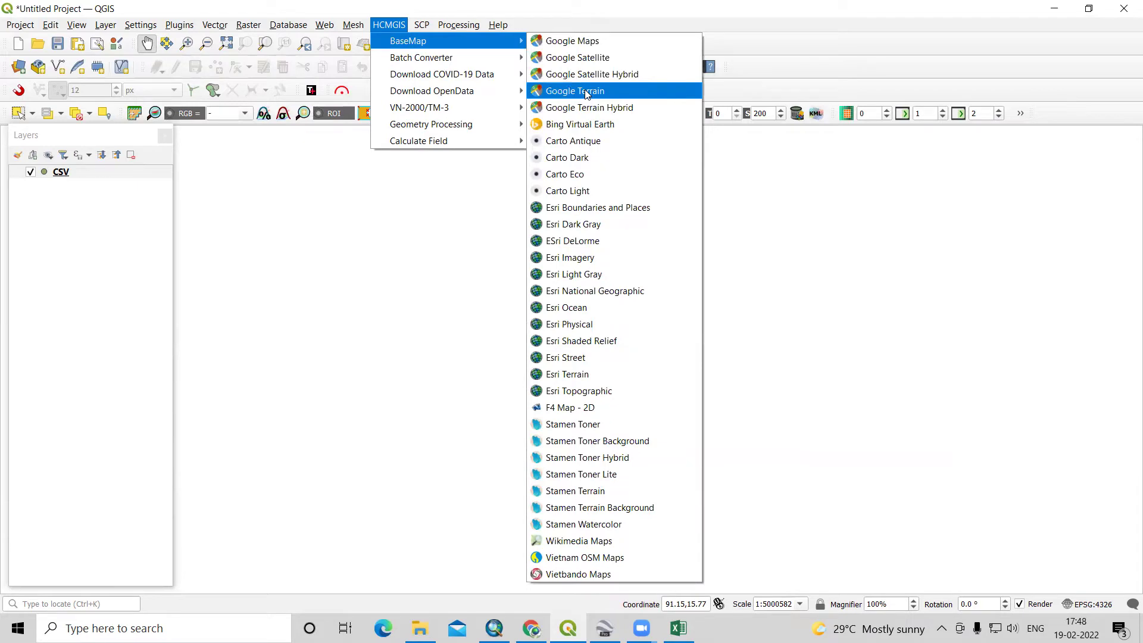
{"action": "left_click", "coordinate": [586, 95]}
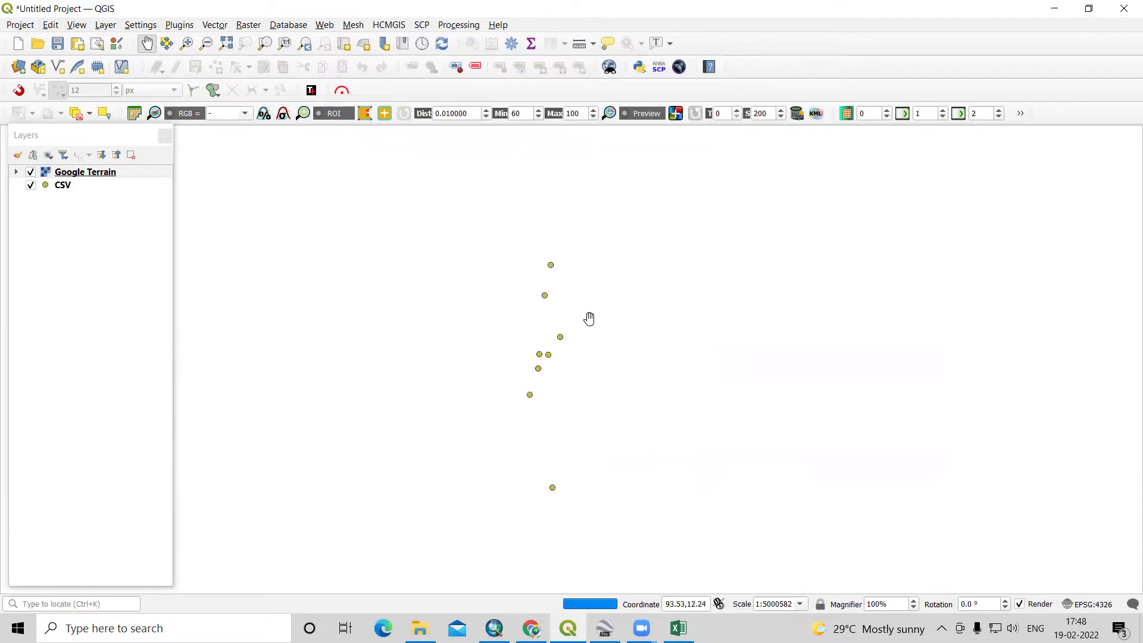
{"action": "scroll", "coordinate": [566, 321], "scroll_direction": "down", "scroll_amount": 2}
{"action": "scroll", "coordinate": [566, 322], "scroll_direction": "up", "scroll_amount": 2}
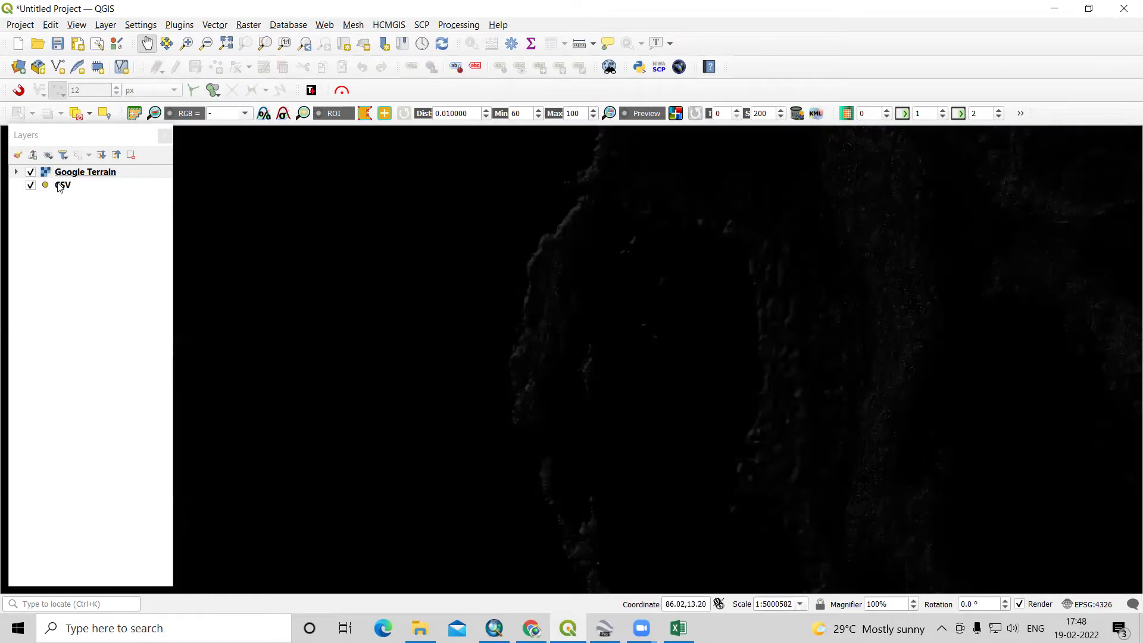
{"action": "left_click_drag", "start_coordinate": [60, 173], "coordinate": [62, 234]}
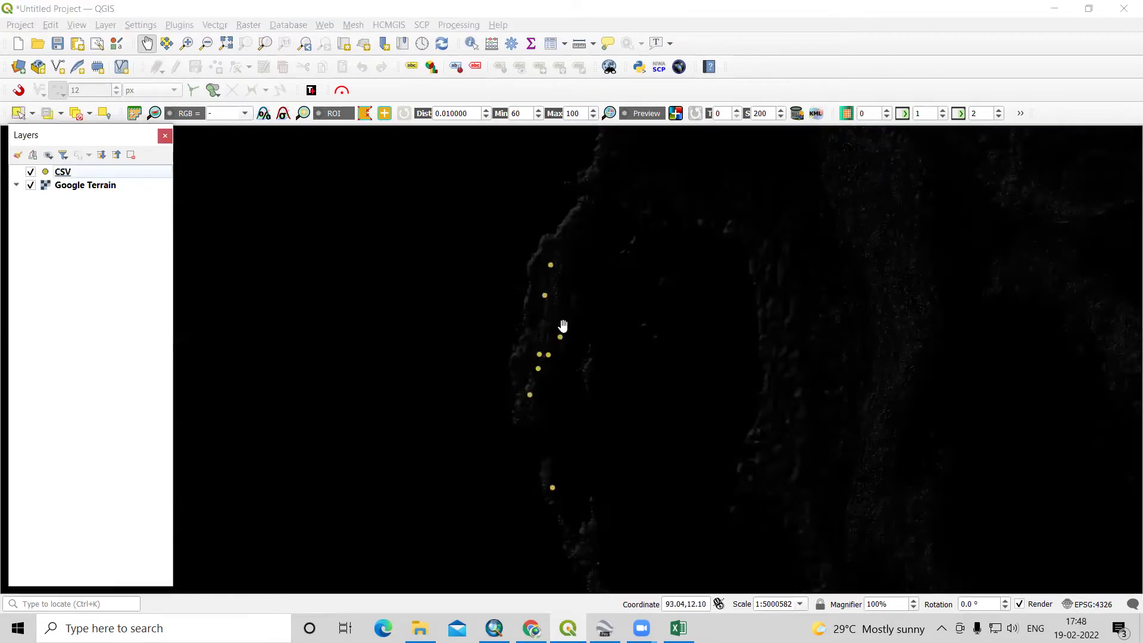
{"action": "scroll", "coordinate": [563, 325], "scroll_direction": "down", "scroll_amount": 1}
{"action": "scroll", "coordinate": [563, 325], "scroll_direction": "up", "scroll_amount": 1}
{"action": "scroll", "coordinate": [557, 330], "scroll_direction": "up", "scroll_amount": 1}
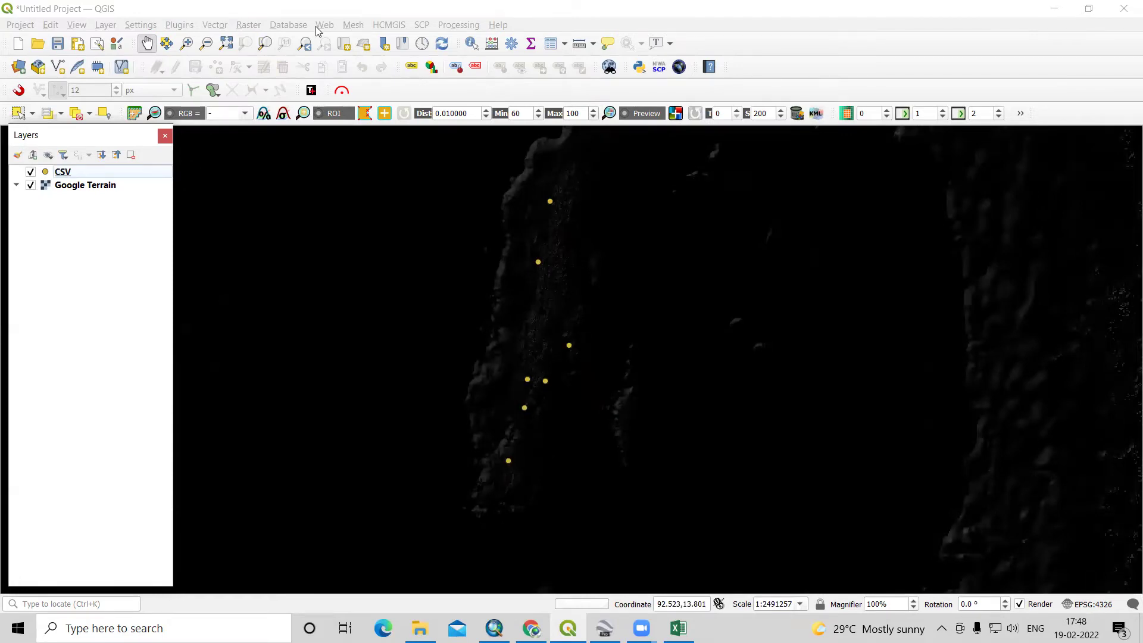
- Add Google Satellite from HCMGIS > BaseMap and place it below the CSV layer
{"action": "left_click", "coordinate": [389, 24]}
{"action": "mouse_move", "coordinate": [408, 40]}
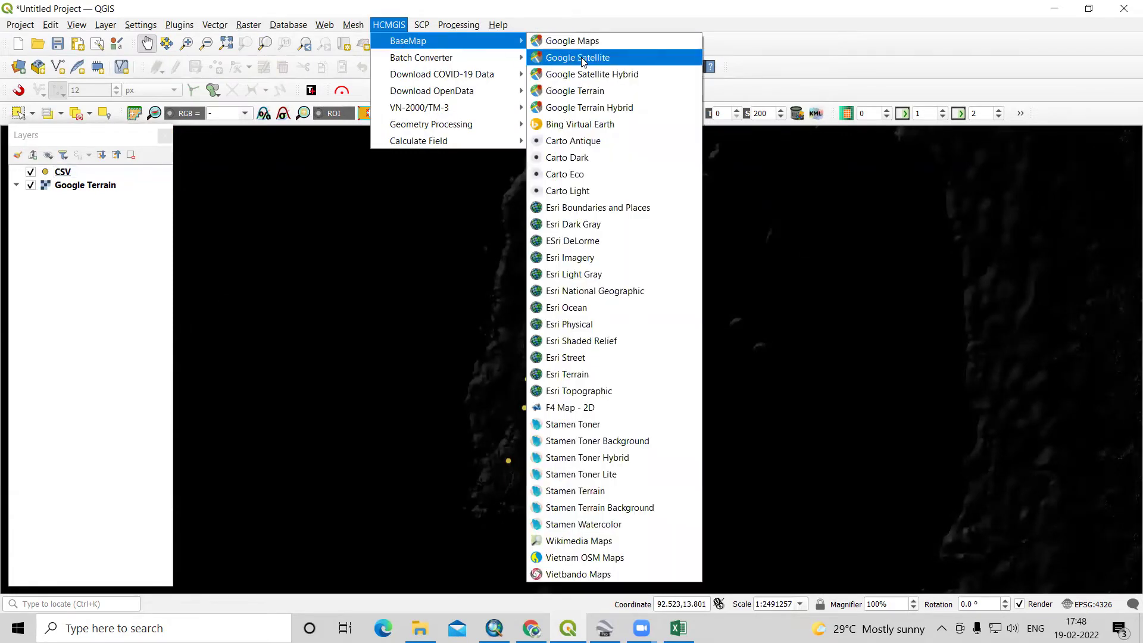
{"action": "left_click", "coordinate": [583, 58]}
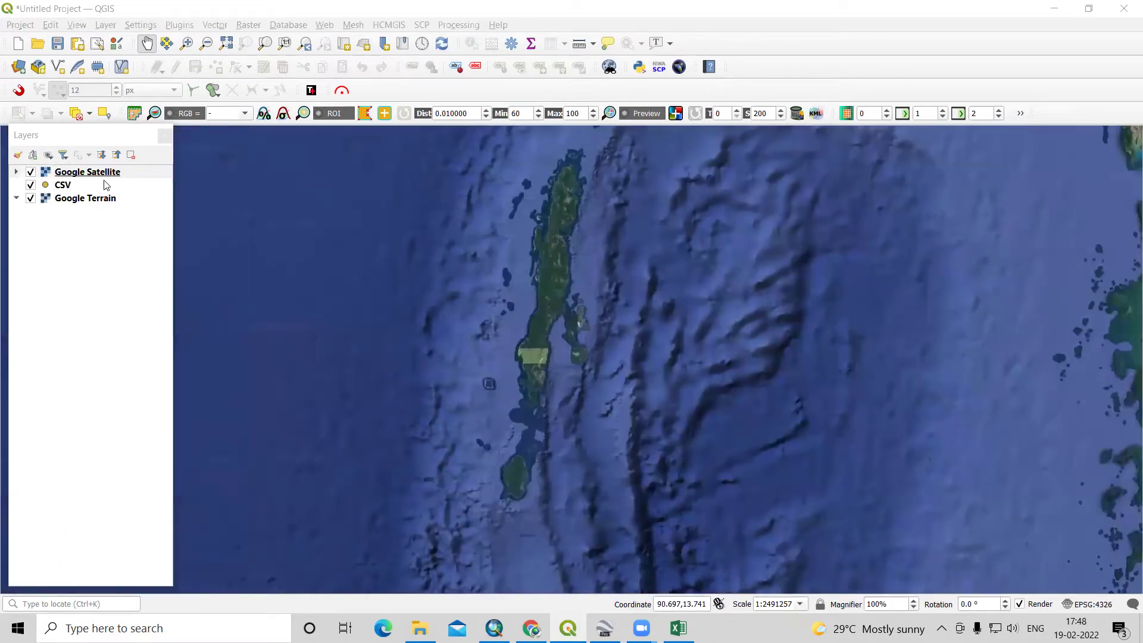
{"action": "left_click_drag", "start_coordinate": [72, 174], "coordinate": [74, 196]}
- Give the CSV layer the 'dot green' symbol in Symbology and apply it
{"action": "scroll", "coordinate": [527, 412], "scroll_direction": "up", "scroll_amount": 4}
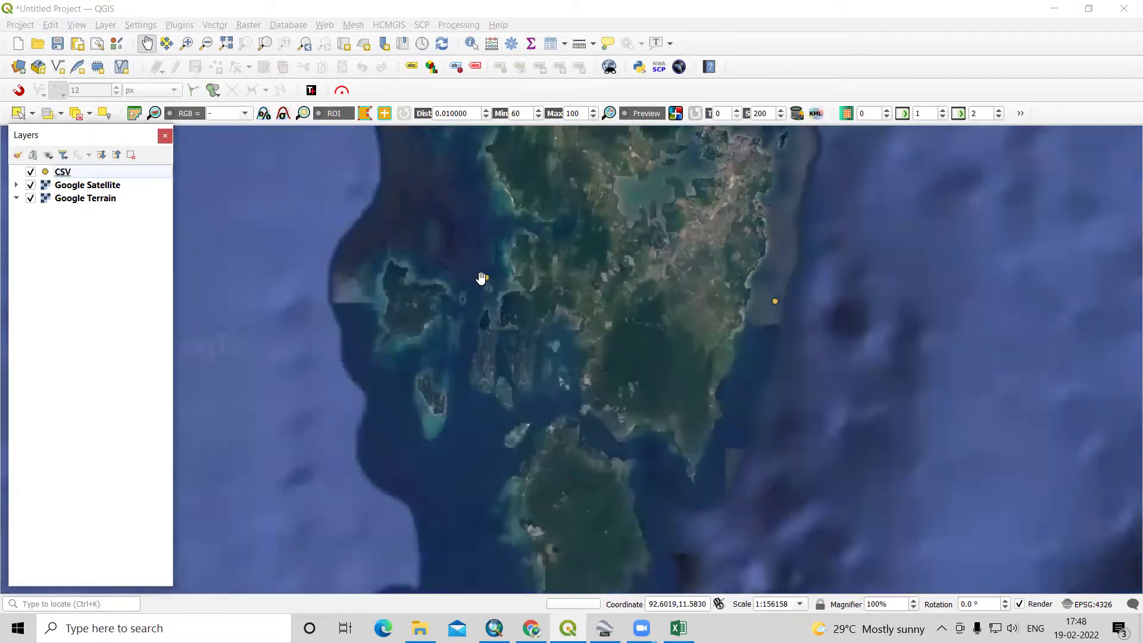
{"action": "left_click_drag", "start_coordinate": [606, 332], "coordinate": [605, 403]}
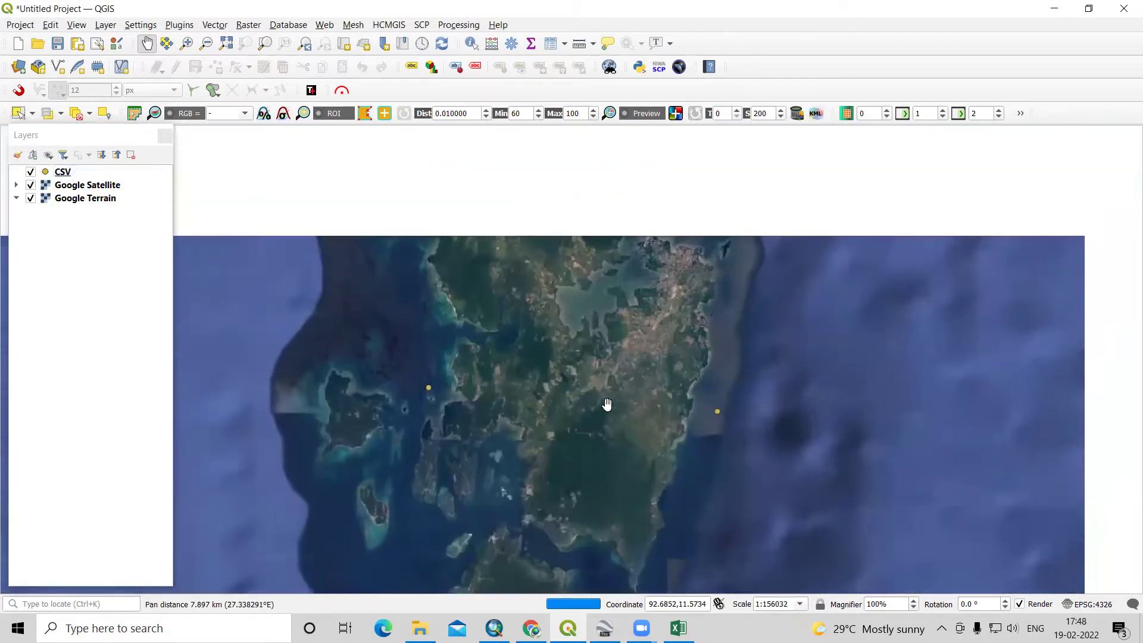
{"action": "scroll", "coordinate": [616, 403], "scroll_direction": "down", "scroll_amount": 2}
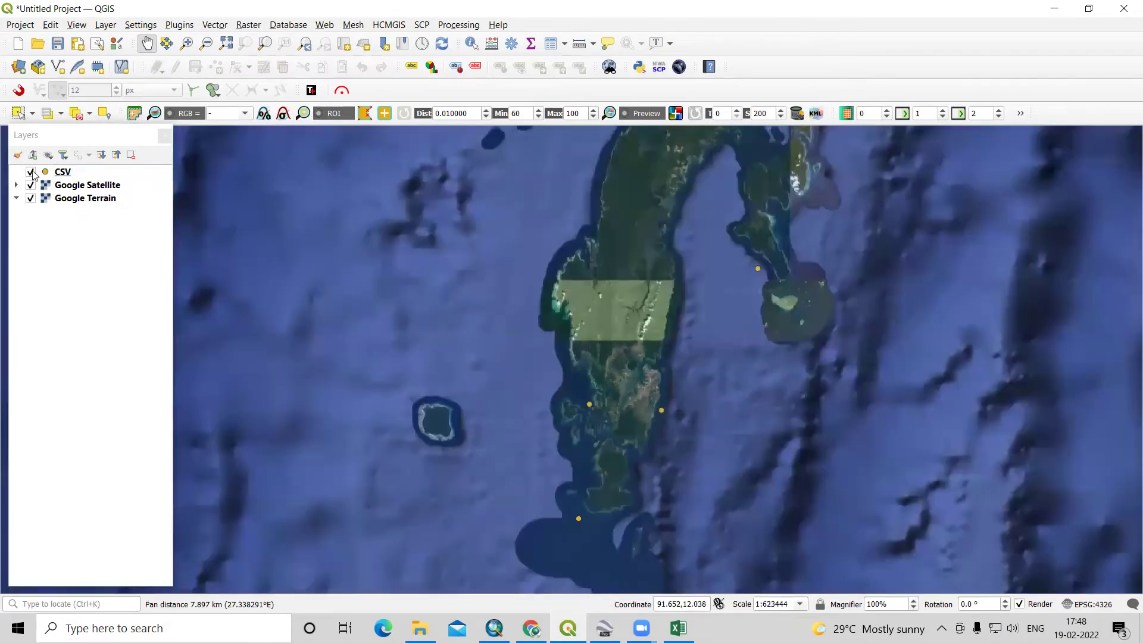
{"action": "left_click", "coordinate": [53, 173]}
{"action": "double_click", "coordinate": [57, 174]}
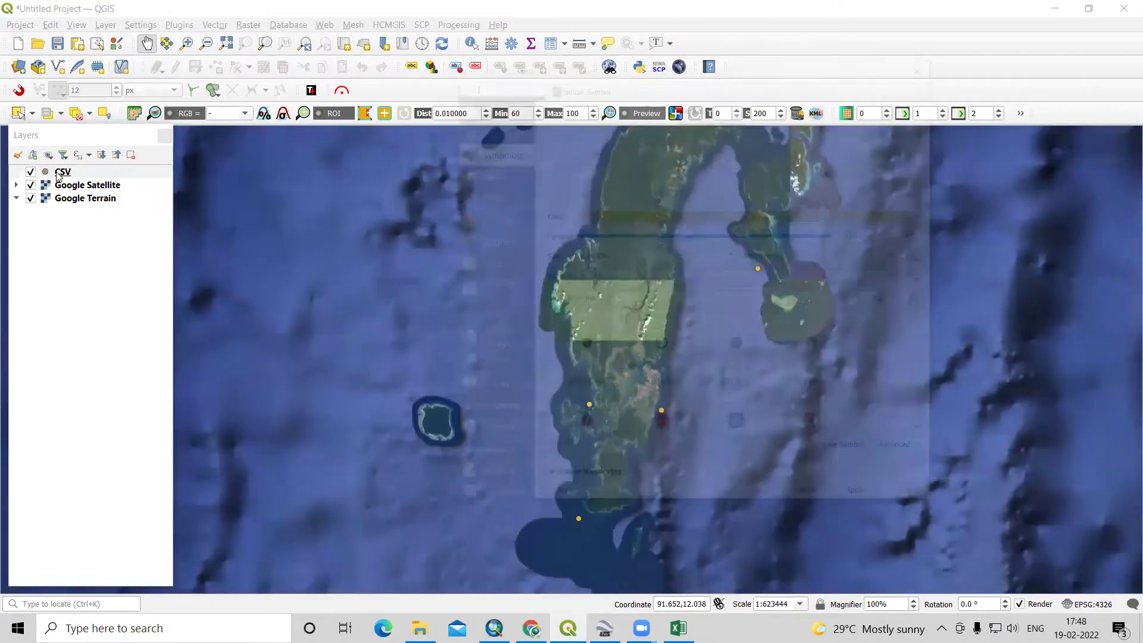
{"action": "left_click", "coordinate": [831, 351]}
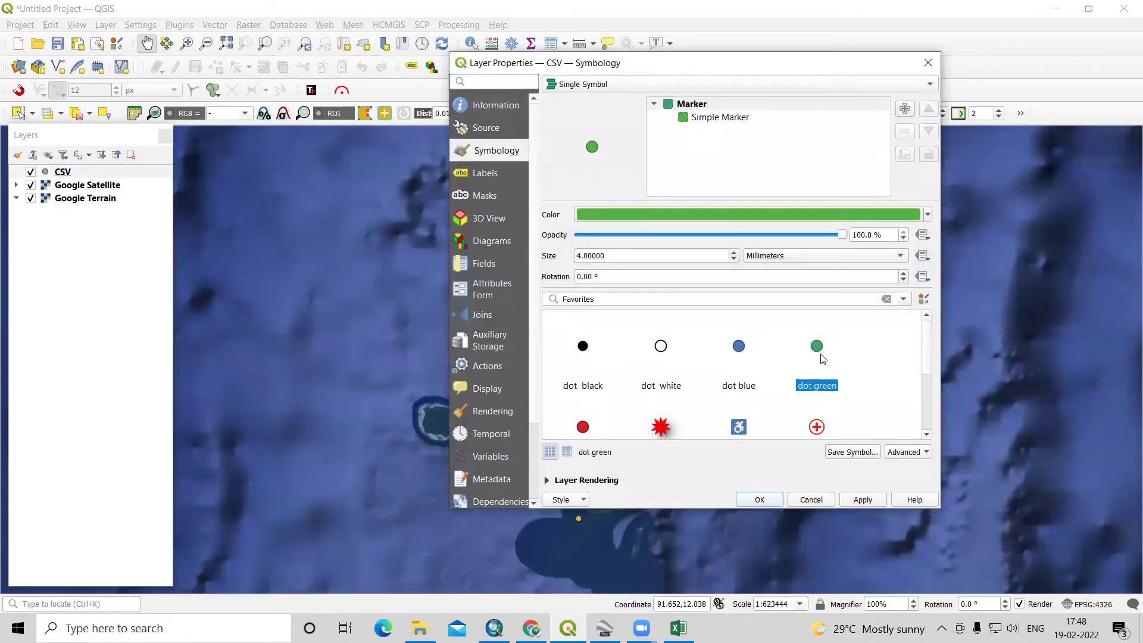
{"action": "left_click", "coordinate": [870, 498]}
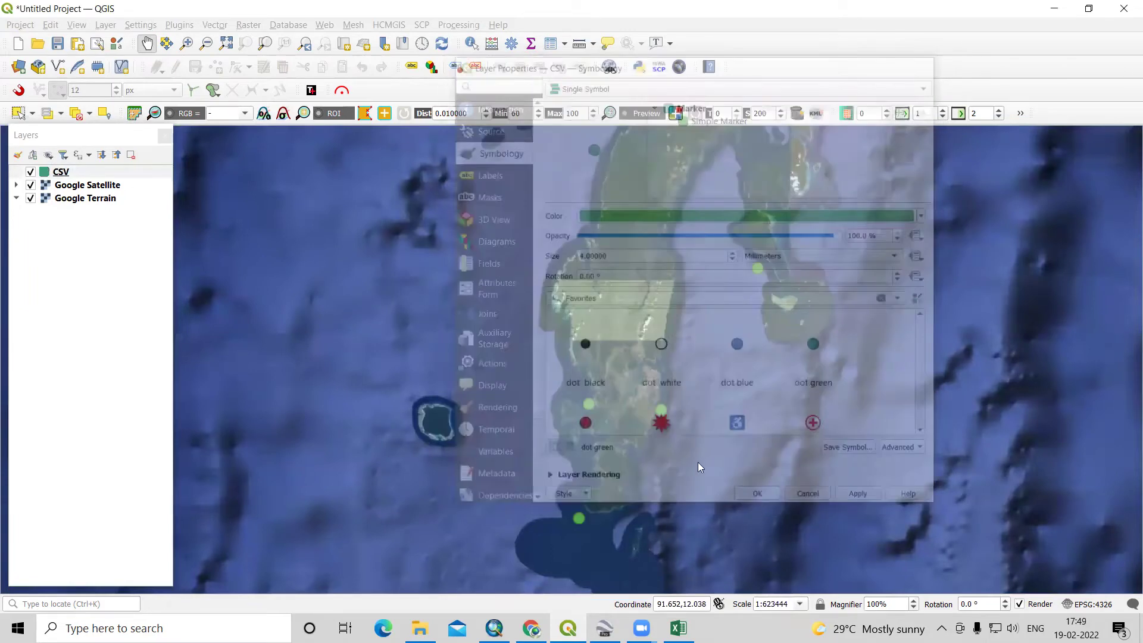
{"action": "scroll", "coordinate": [592, 362], "scroll_direction": "up", "scroll_amount": 1}
{"action": "scroll", "coordinate": [592, 362], "scroll_direction": "down", "scroll_amount": 2}
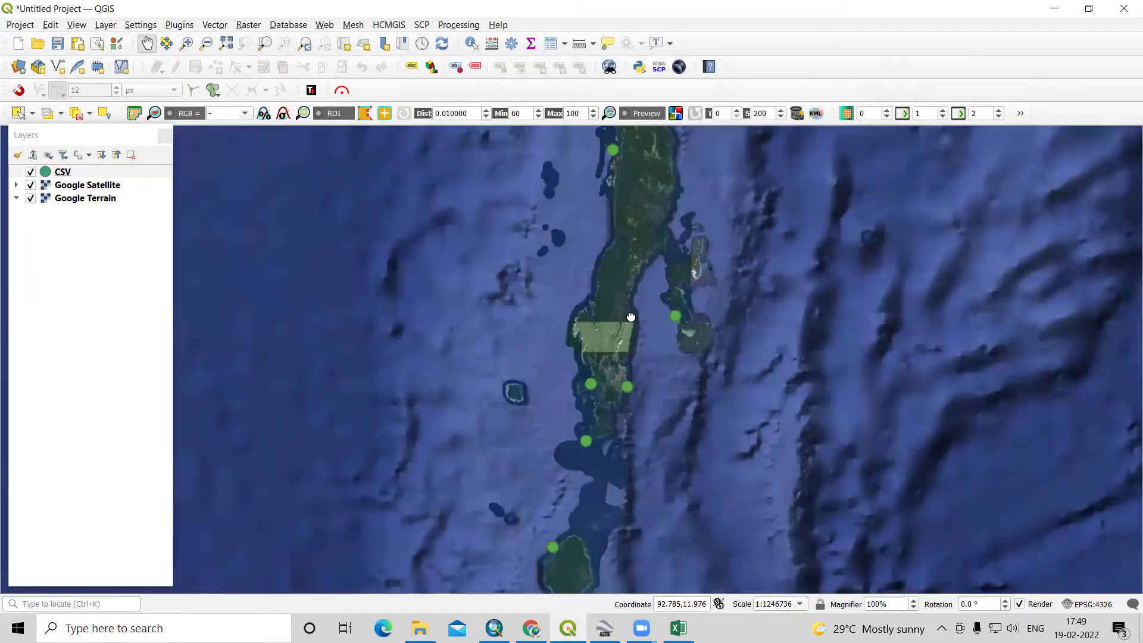
{"action": "left_click_drag", "start_coordinate": [630, 316], "coordinate": [614, 374]}
{"action": "left_click", "coordinate": [62, 172]}
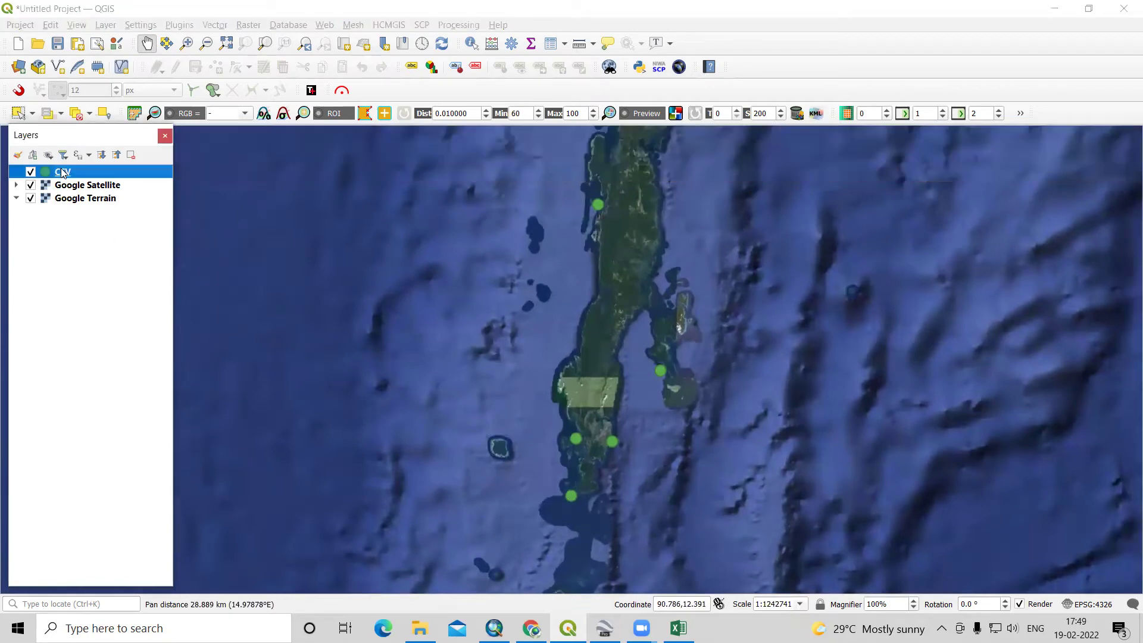
{"action": "right_click", "coordinate": [62, 172]}
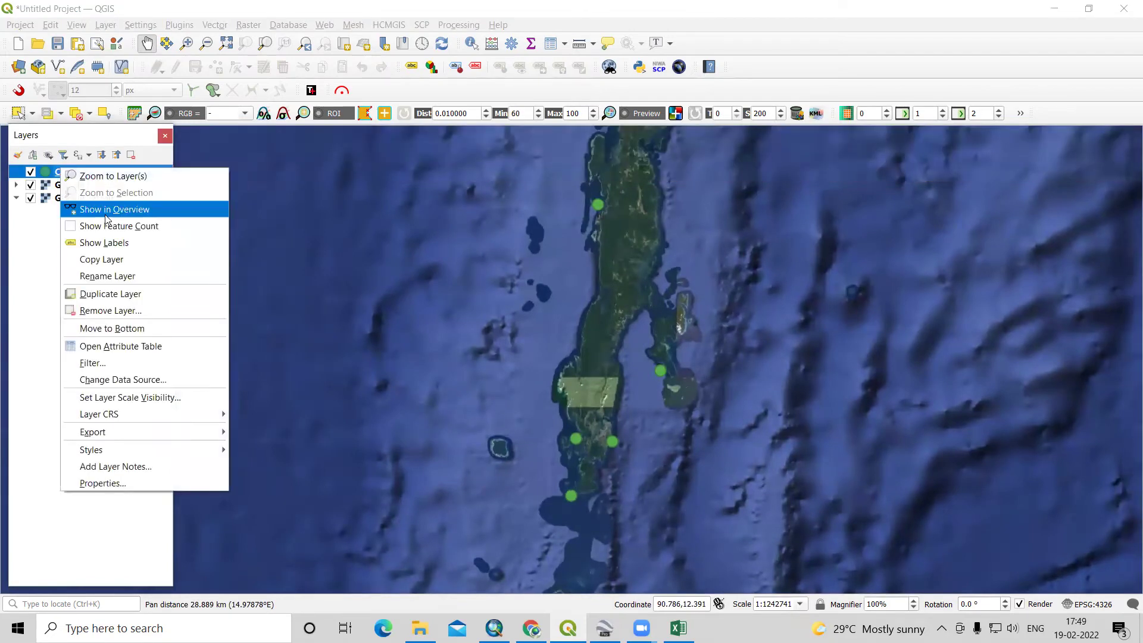
{"action": "left_click", "coordinate": [158, 345]}
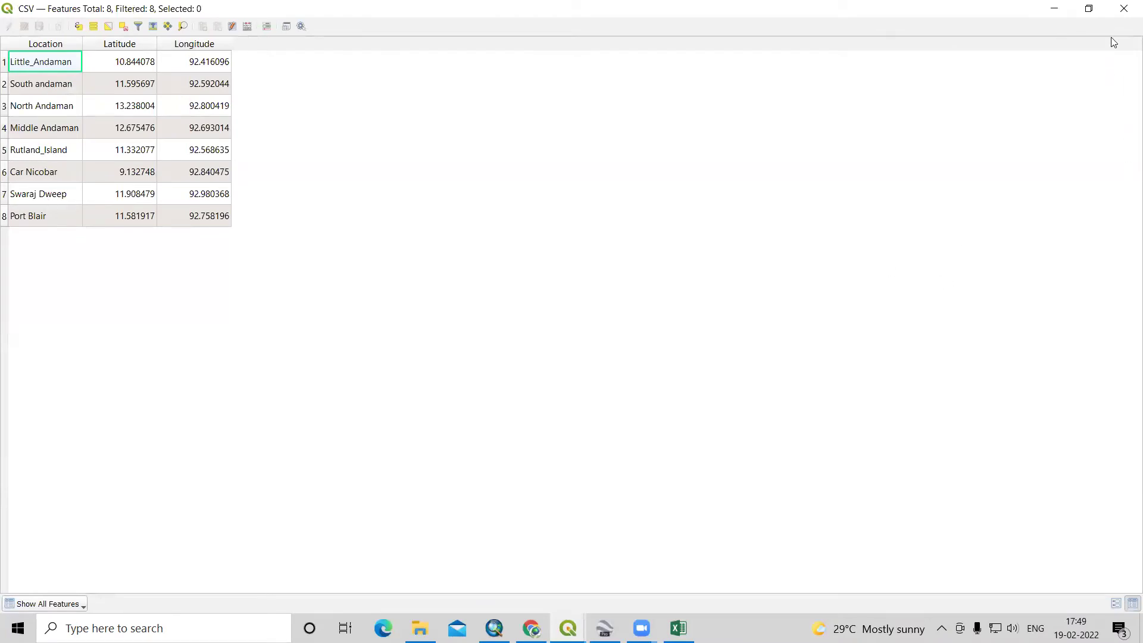
{"action": "left_click", "coordinate": [1124, 8]}
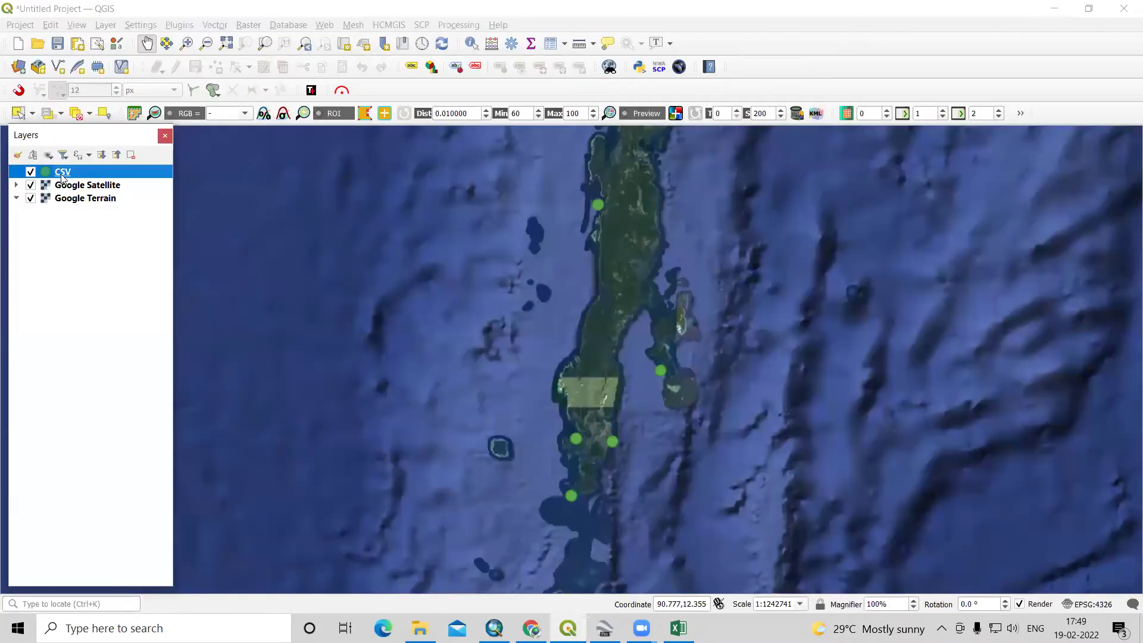
{"action": "right_click", "coordinate": [63, 177]}
{"action": "left_click", "coordinate": [132, 490]}
{"action": "left_click", "coordinate": [499, 113]}
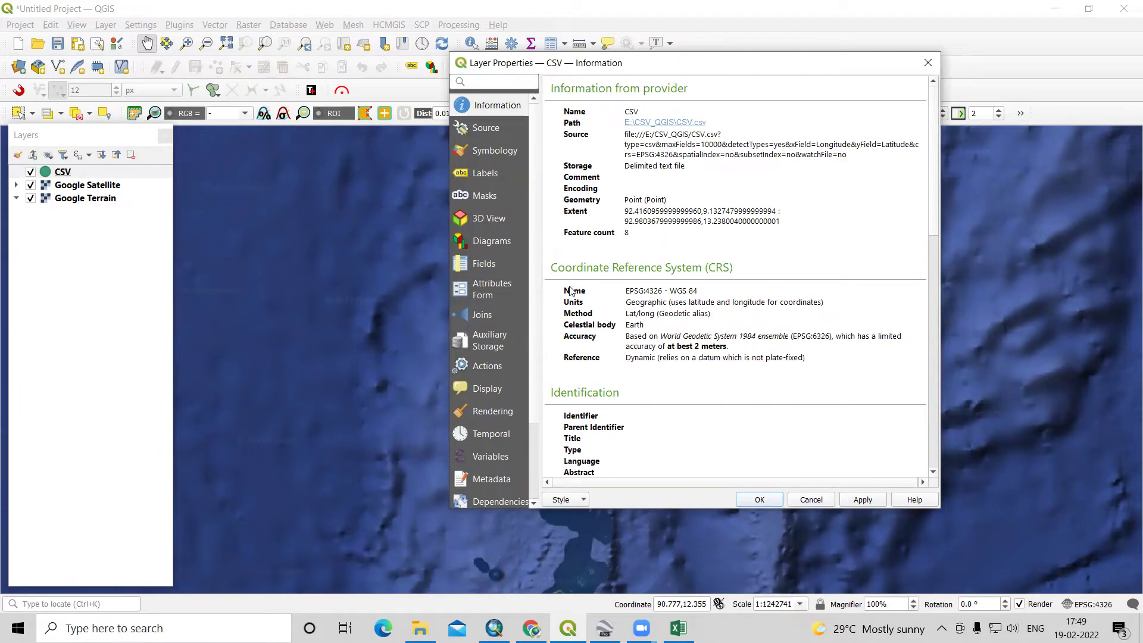
{"action": "scroll", "coordinate": [681, 350], "scroll_direction": "down", "scroll_amount": 2}
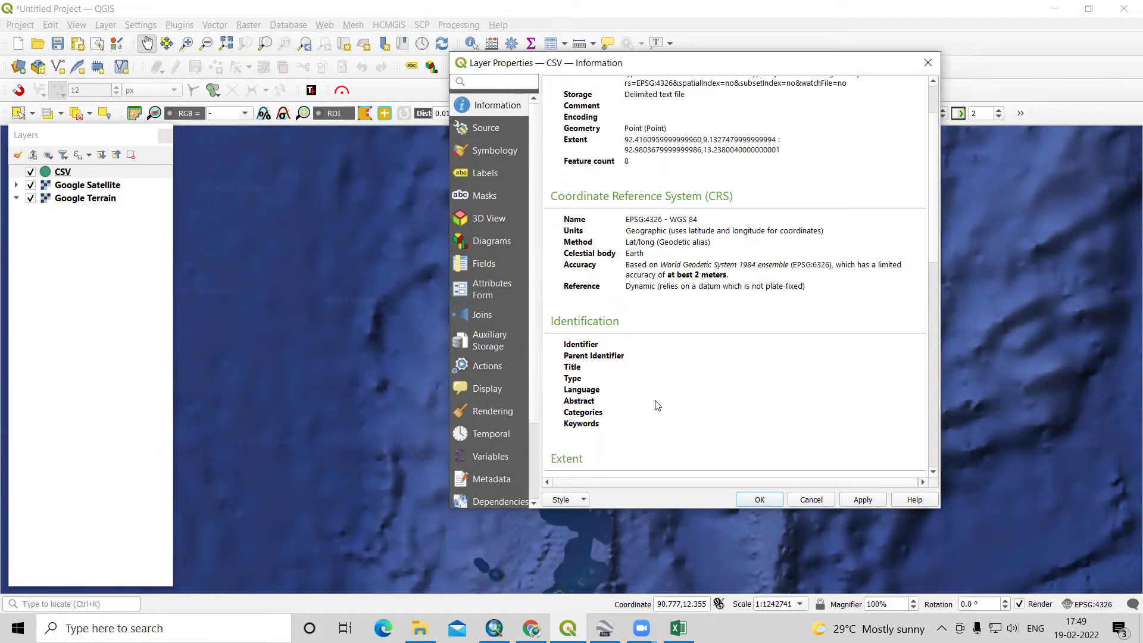
{"action": "scroll", "coordinate": [657, 405], "scroll_direction": "up", "scroll_amount": 2}
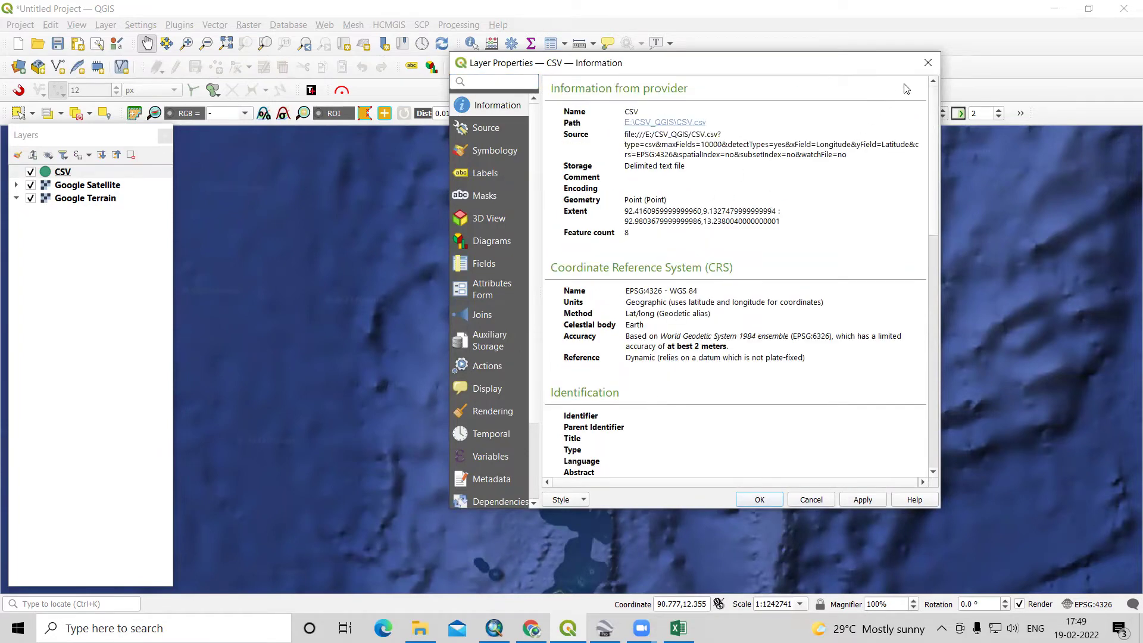
{"action": "left_click", "coordinate": [927, 63]}
{"action": "double_click", "coordinate": [63, 172]}
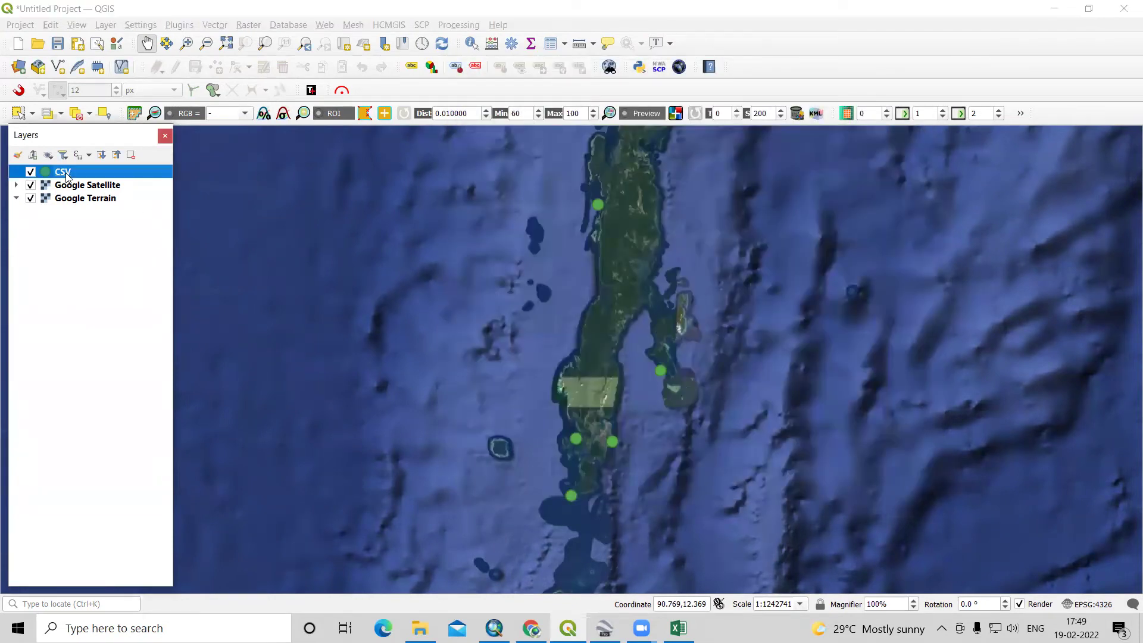
- Open Export > Save Features As for the CSV layer and choose ESRI Shapefile format
{"action": "right_click", "coordinate": [67, 176]}
{"action": "mouse_move", "coordinate": [147, 447]}
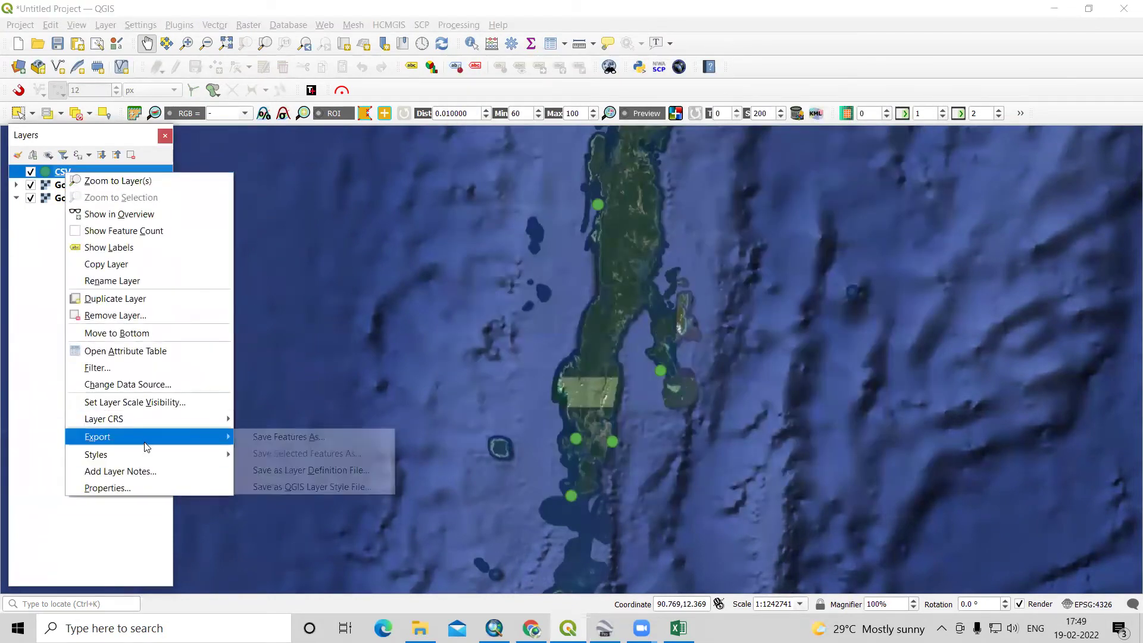
{"action": "left_click", "coordinate": [291, 444]}
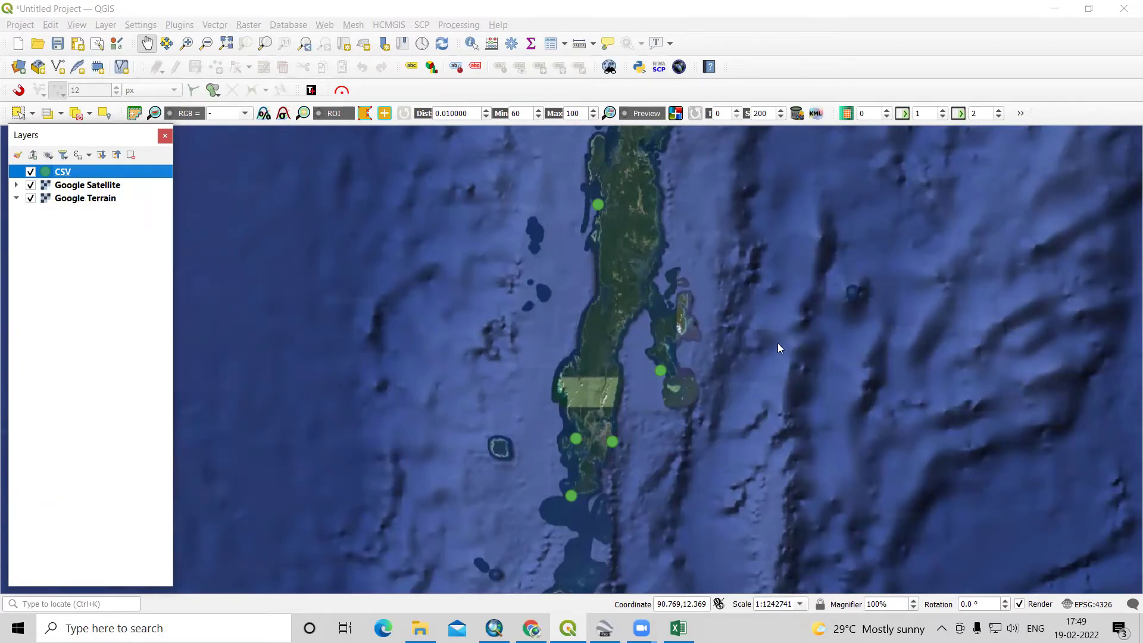
{"action": "left_click", "coordinate": [525, 149]}
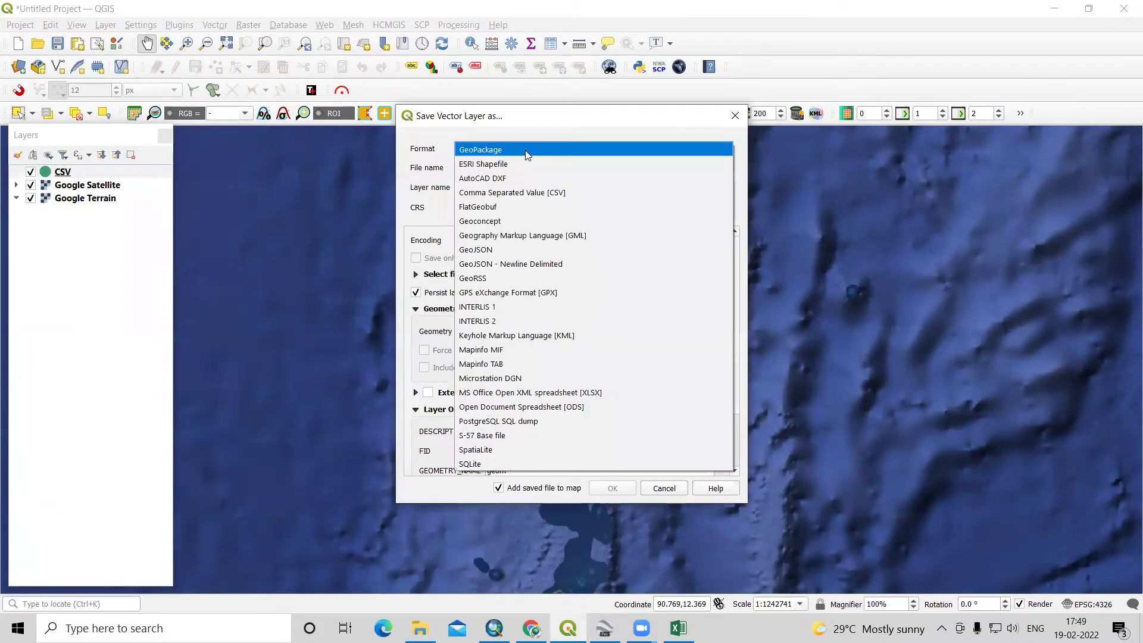
{"action": "left_click", "coordinate": [524, 159]}
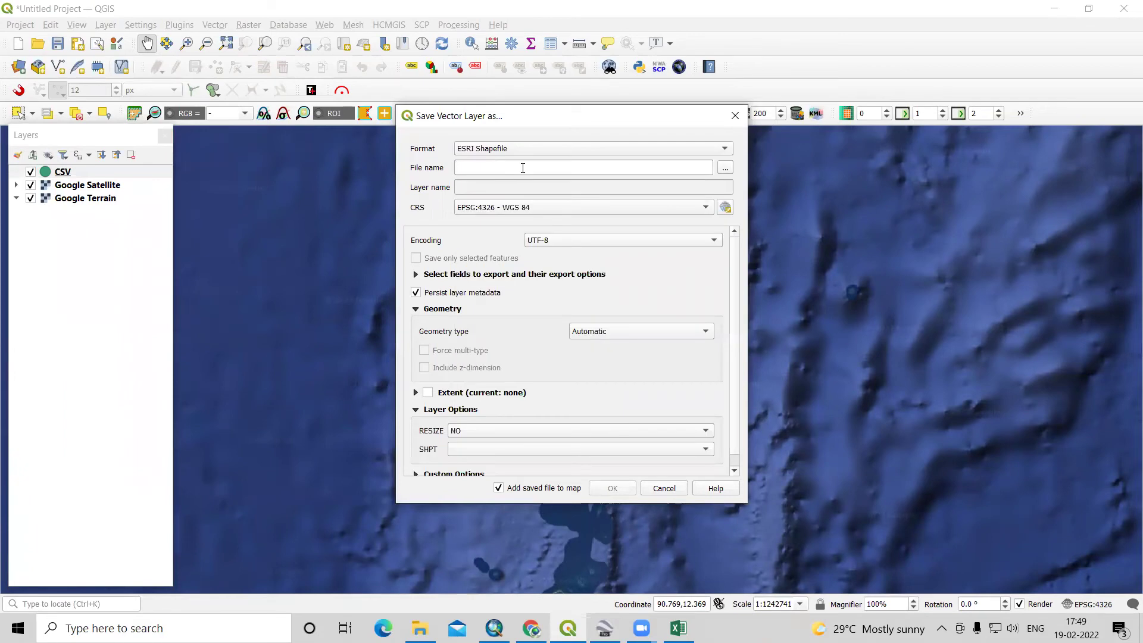
- Set the output file to Location_file.shp in E:\CSV_QGIS
{"action": "left_click", "coordinate": [726, 168]}
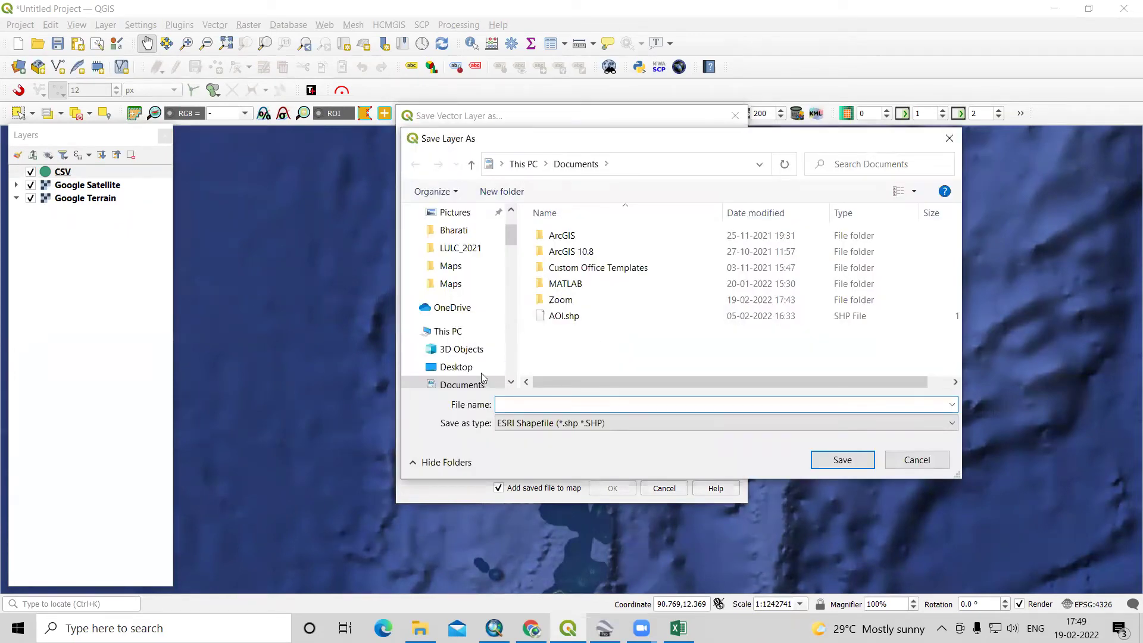
{"action": "scroll", "coordinate": [482, 378], "scroll_direction": "down", "scroll_amount": 3}
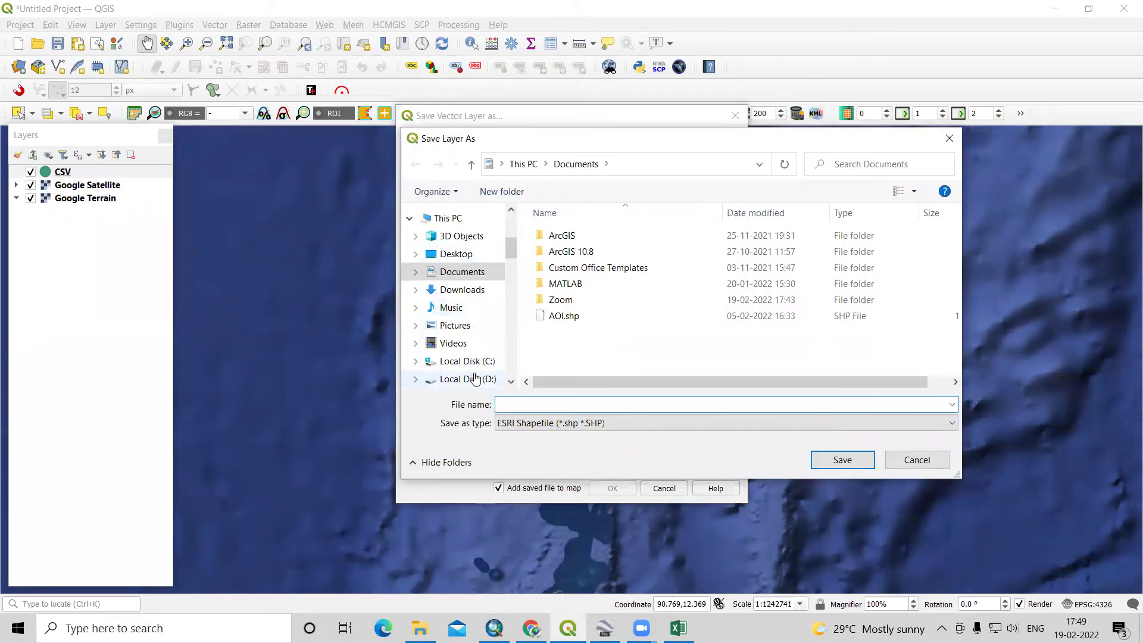
{"action": "scroll", "coordinate": [474, 379], "scroll_direction": "down", "scroll_amount": 2}
{"action": "left_click", "coordinate": [470, 356]}
{"action": "left_click", "coordinate": [579, 302]}
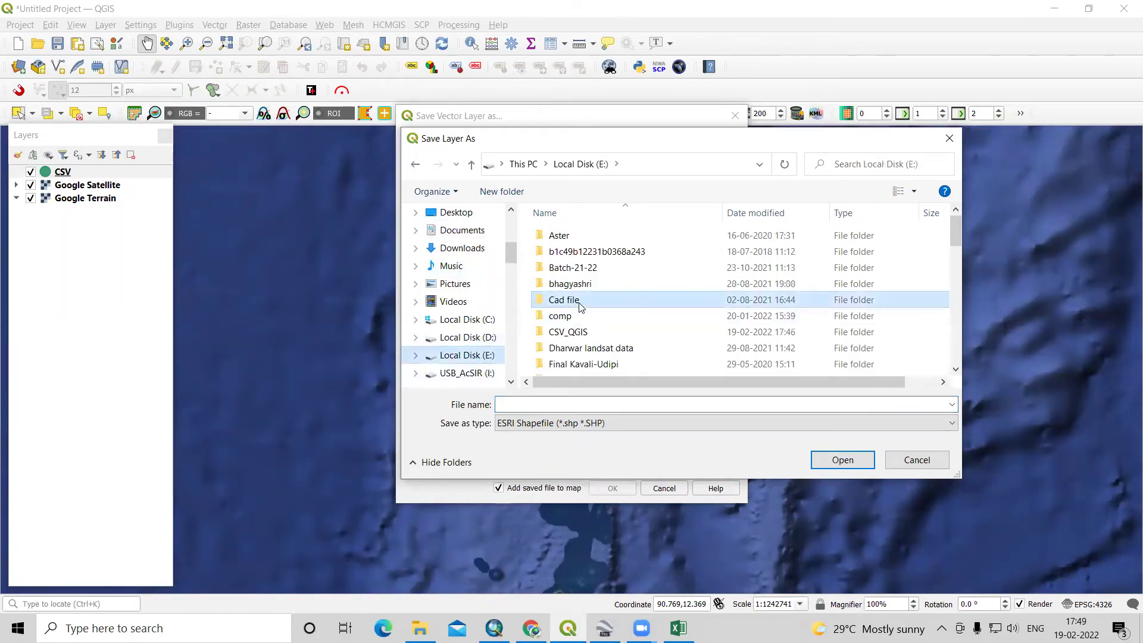
{"action": "left_click", "coordinate": [581, 316]}
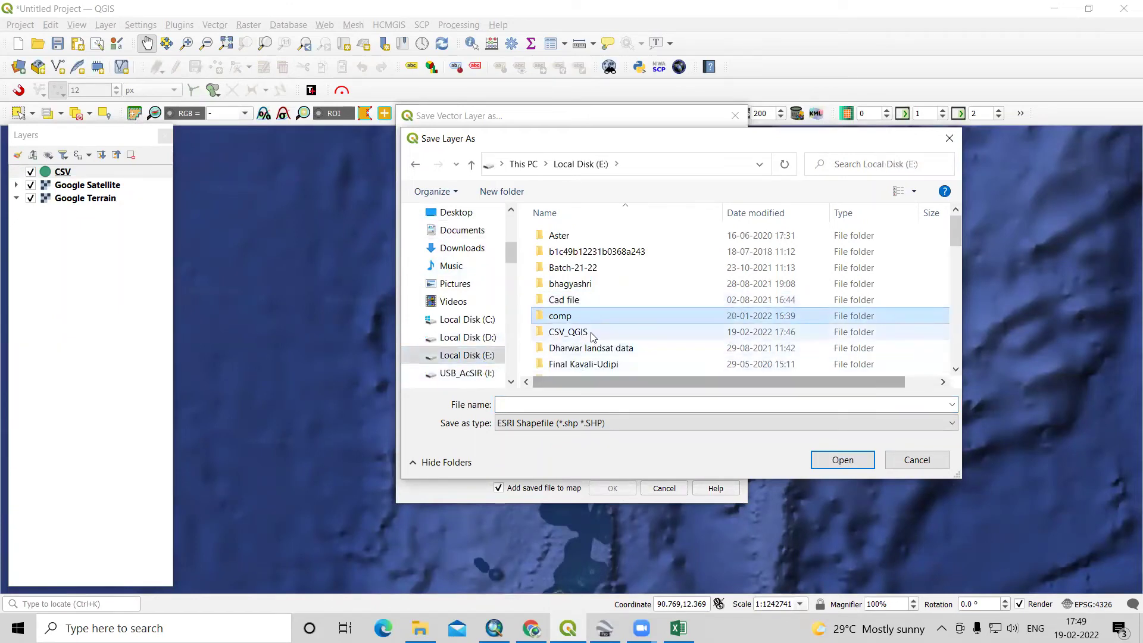
{"action": "double_click", "coordinate": [592, 337]}
{"action": "left_click", "coordinate": [565, 405]}
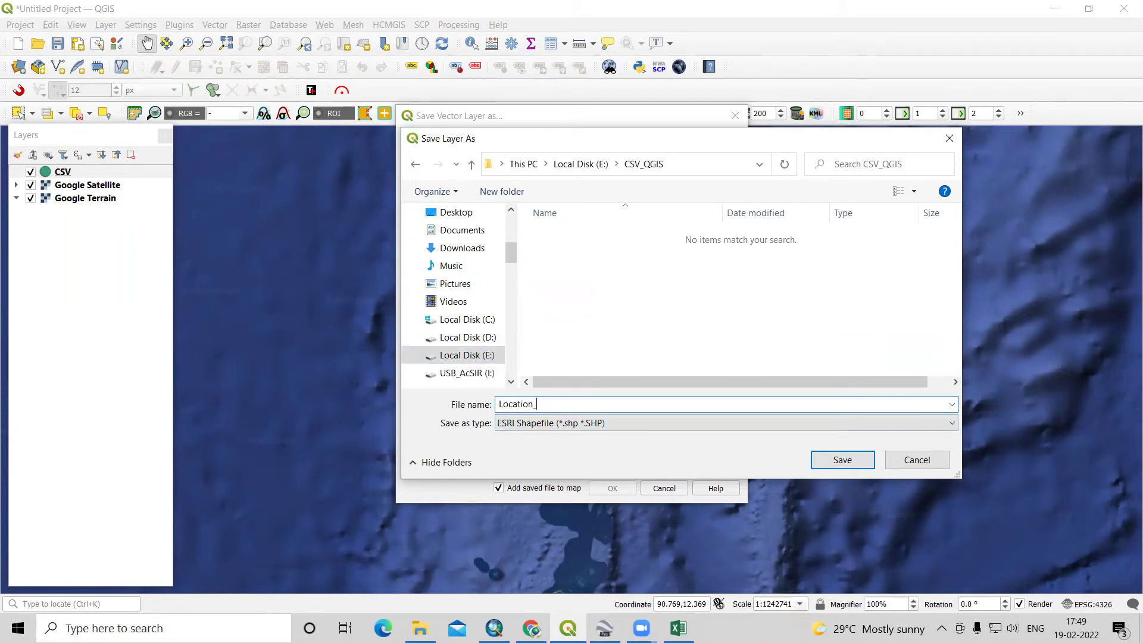
{"action": "left_click", "coordinate": [840, 460]}
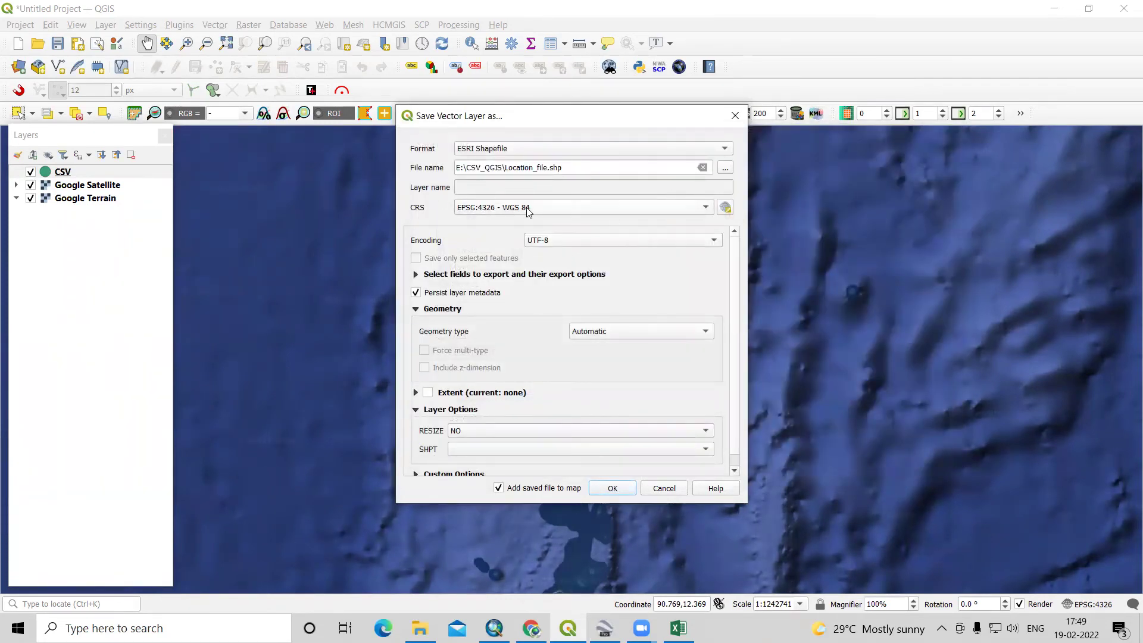
- Export the layer, hide CSV, and confirm Location_file's storage is ESRI Shapefile in Properties
{"action": "left_click", "coordinate": [613, 489]}
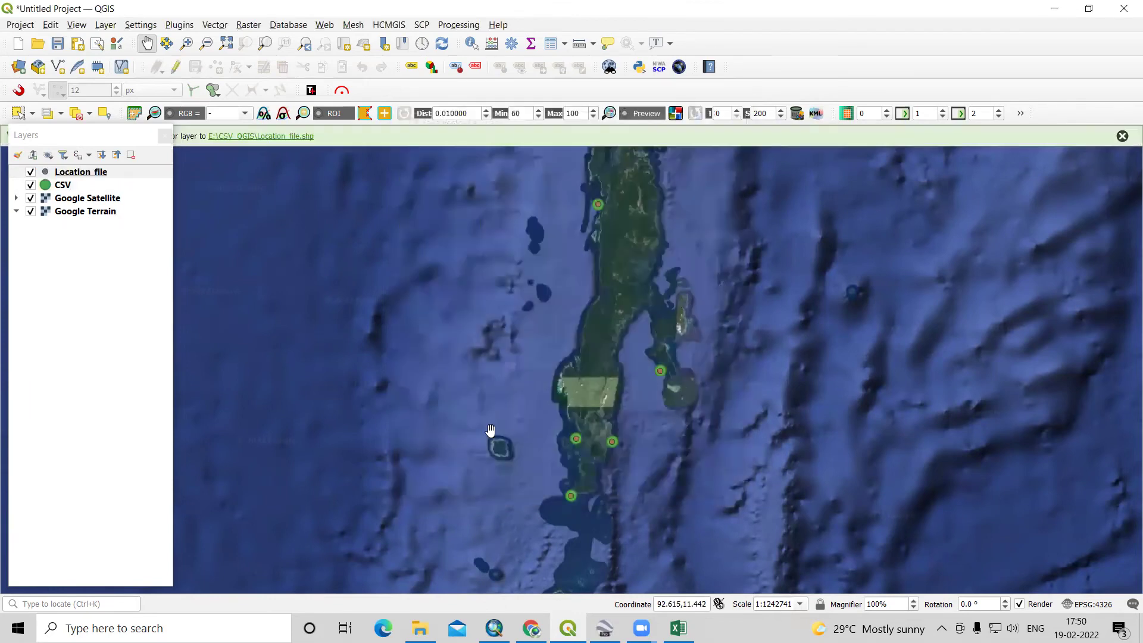
{"action": "left_click", "coordinate": [29, 186]}
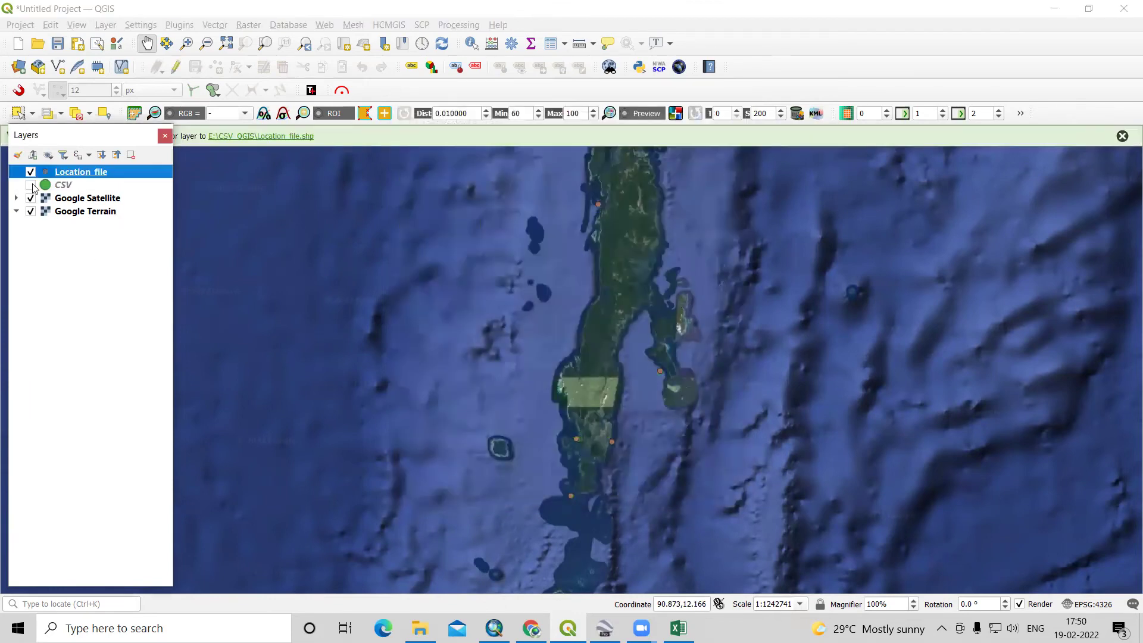
{"action": "right_click", "coordinate": [81, 178]}
{"action": "left_click", "coordinate": [127, 506]}
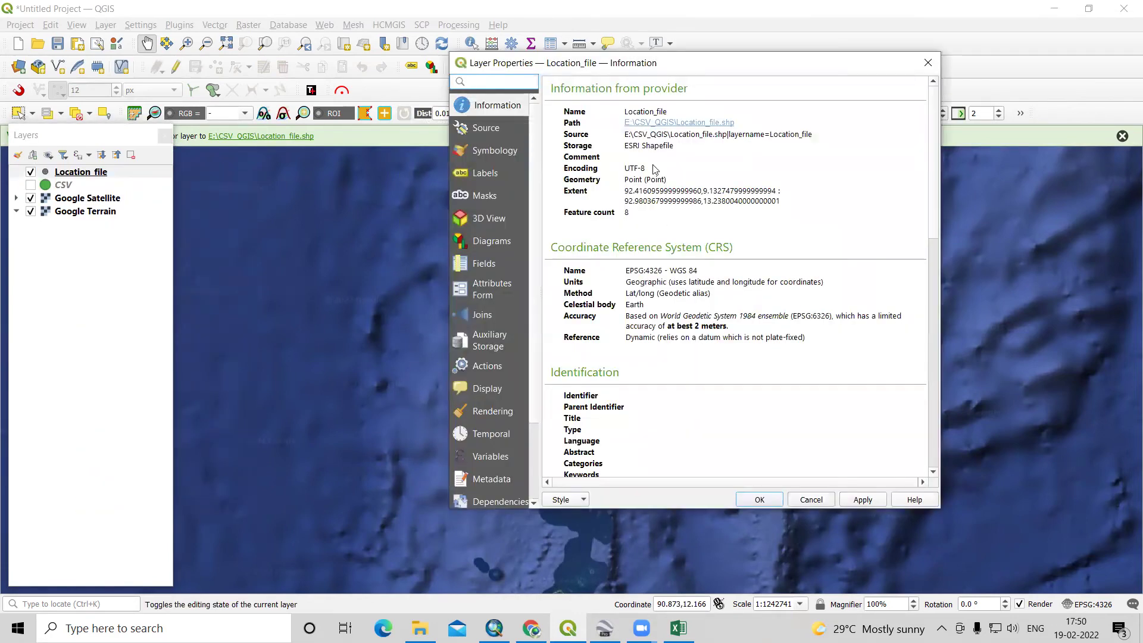
{"action": "left_click_drag", "start_coordinate": [614, 147], "coordinate": [660, 155]}
{"action": "left_click", "coordinate": [683, 161]}
{"action": "left_click", "coordinate": [631, 153]}
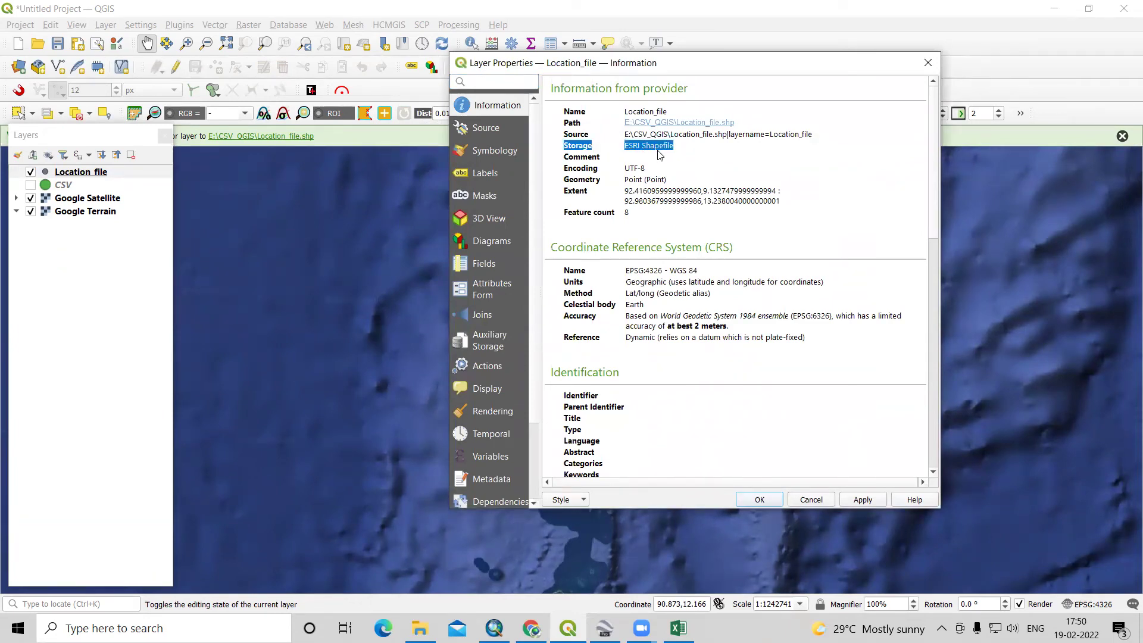
{"action": "left_click", "coordinate": [655, 160]}
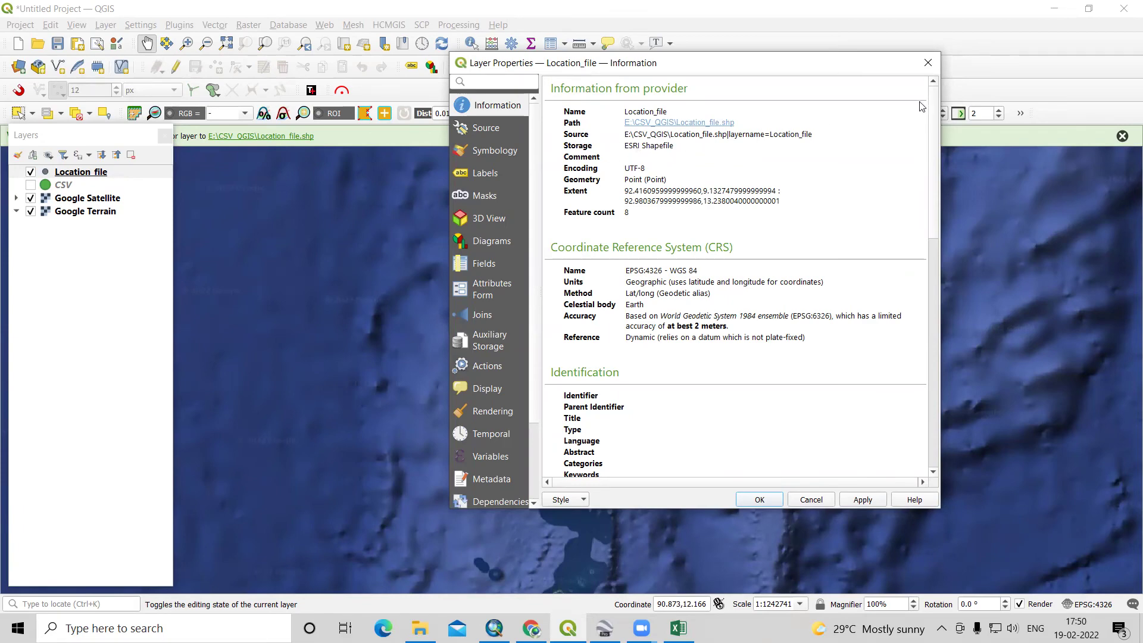
{"action": "left_click", "coordinate": [928, 65]}
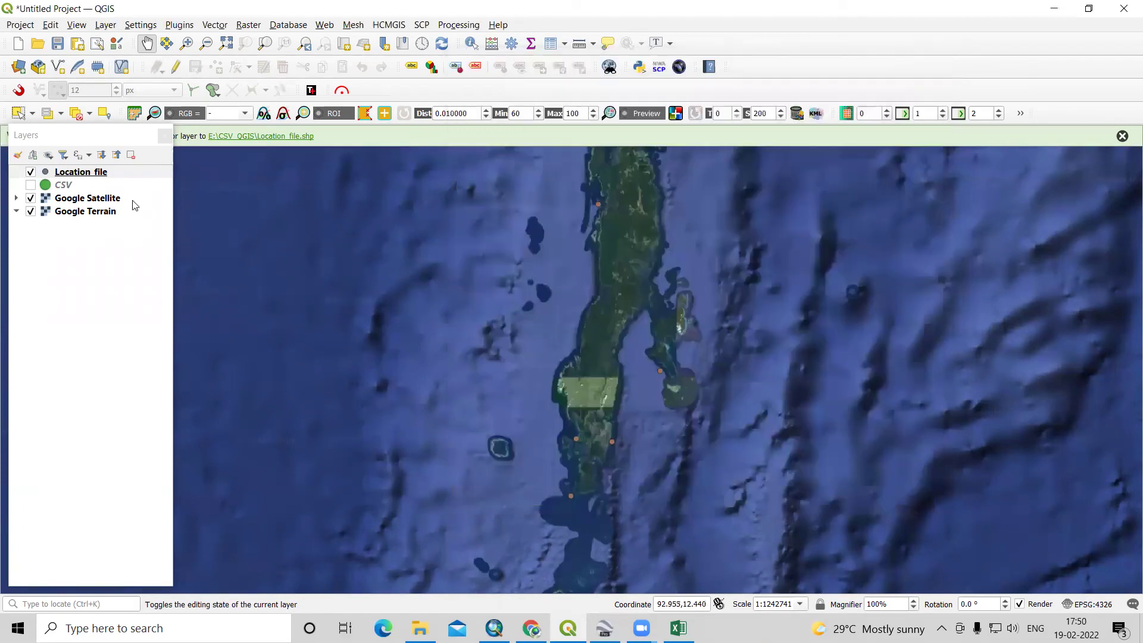
- Show the CSV layer again, recentre the map on the islands, and return to Excel
{"action": "left_click", "coordinate": [39, 189]}
{"action": "left_click", "coordinate": [31, 185]}
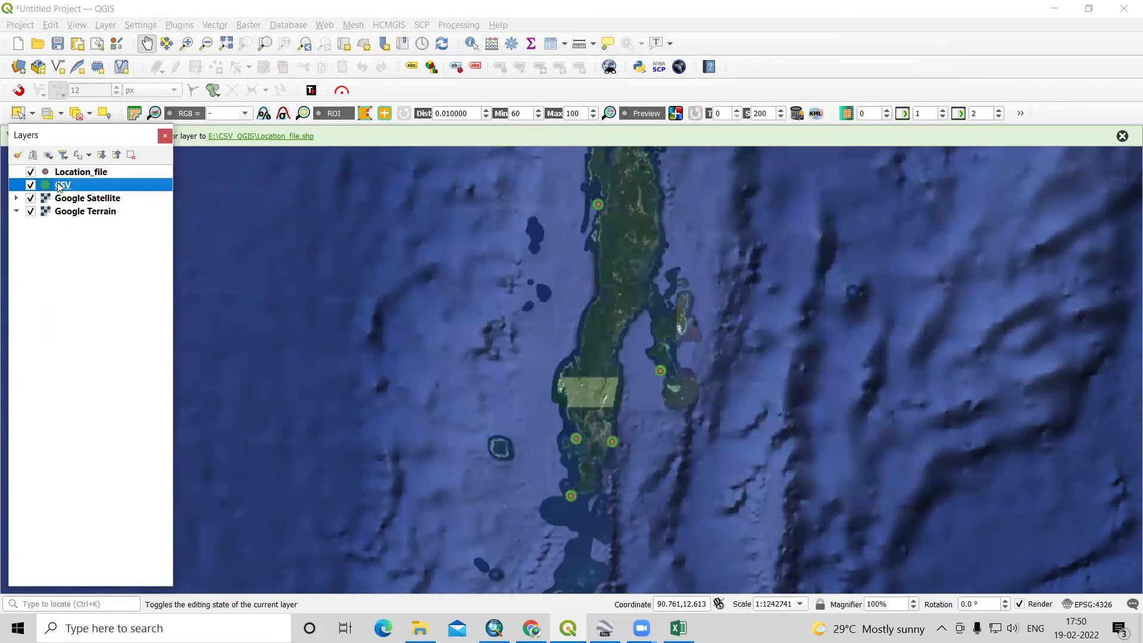
{"action": "left_click", "coordinate": [67, 172]}
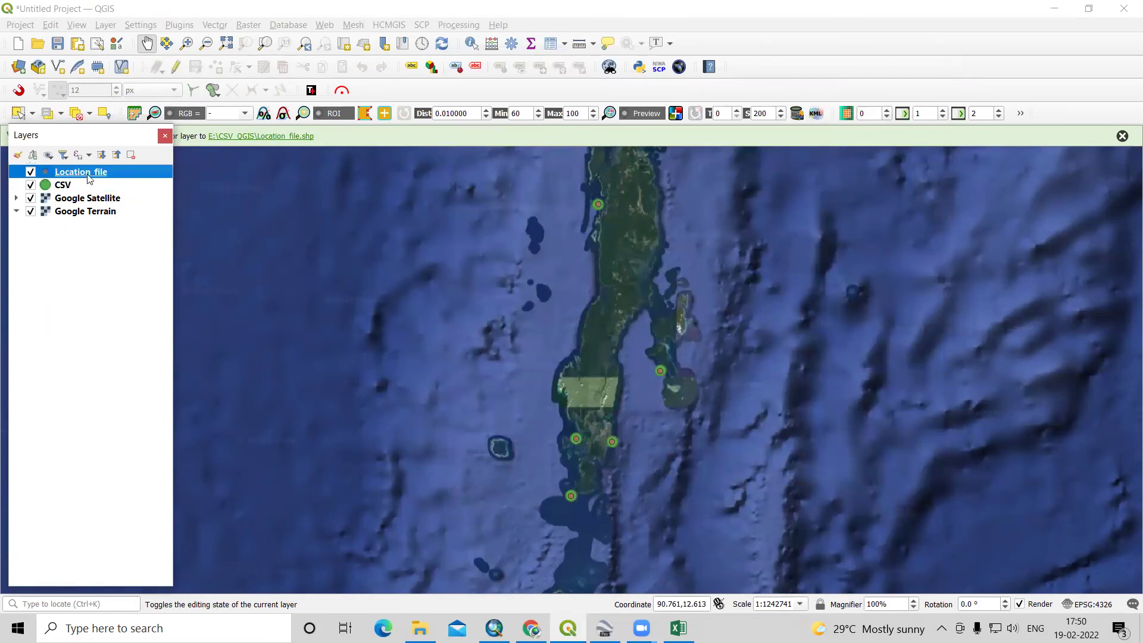
{"action": "scroll", "coordinate": [536, 355], "scroll_direction": "up", "scroll_amount": 1}
{"action": "scroll", "coordinate": [536, 355], "scroll_direction": "down", "scroll_amount": 2}
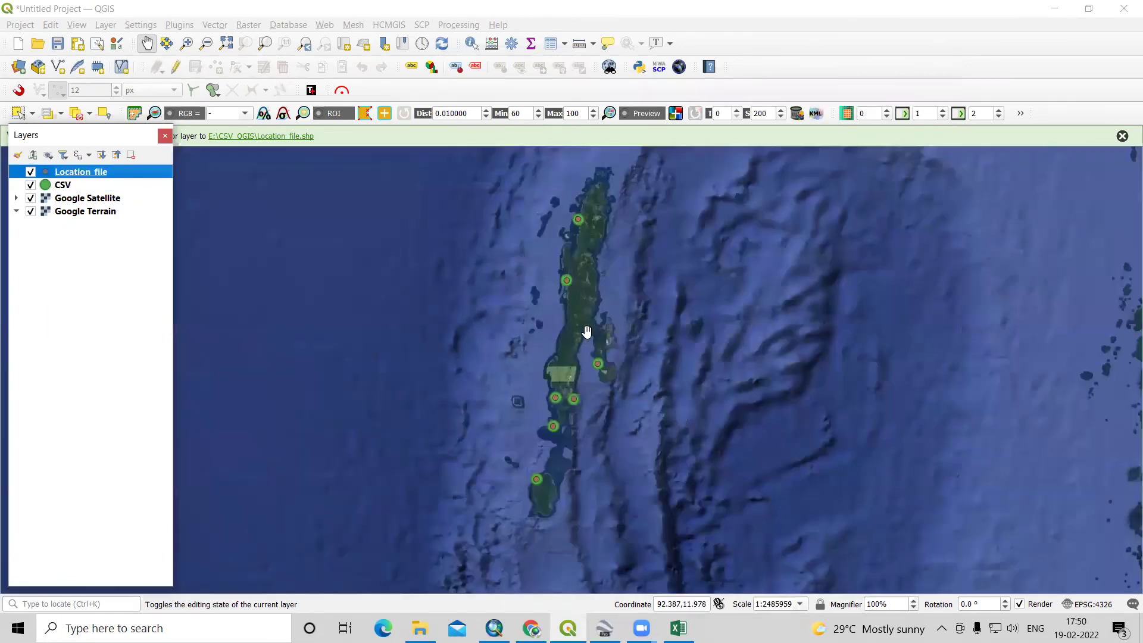
{"action": "left_click_drag", "start_coordinate": [594, 290], "coordinate": [592, 360]}
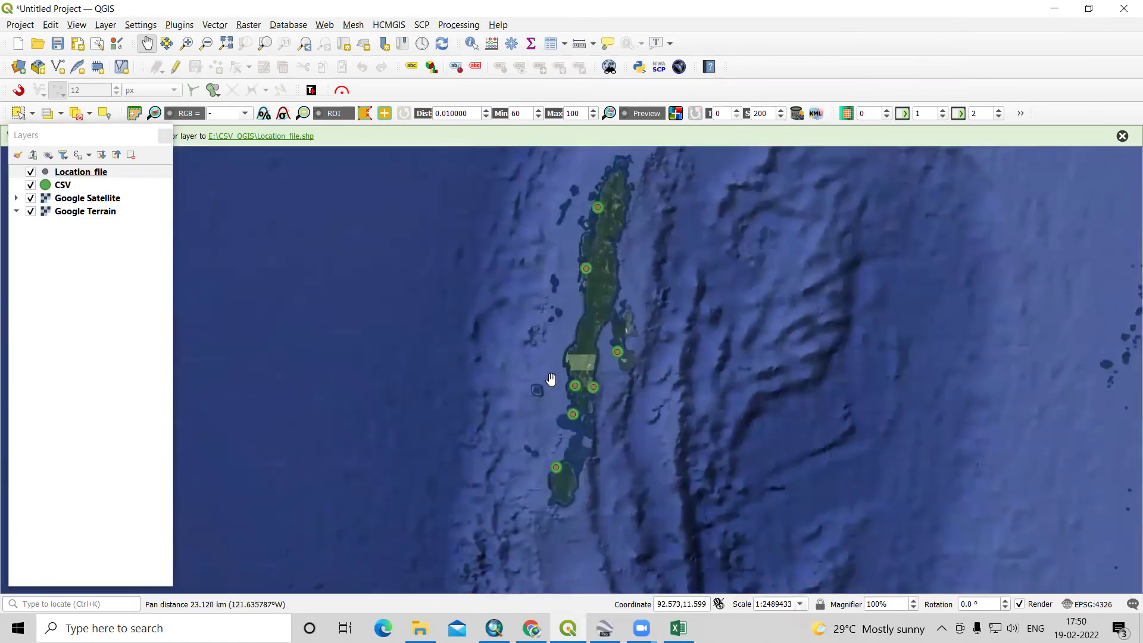
{"action": "left_click", "coordinate": [678, 628]}
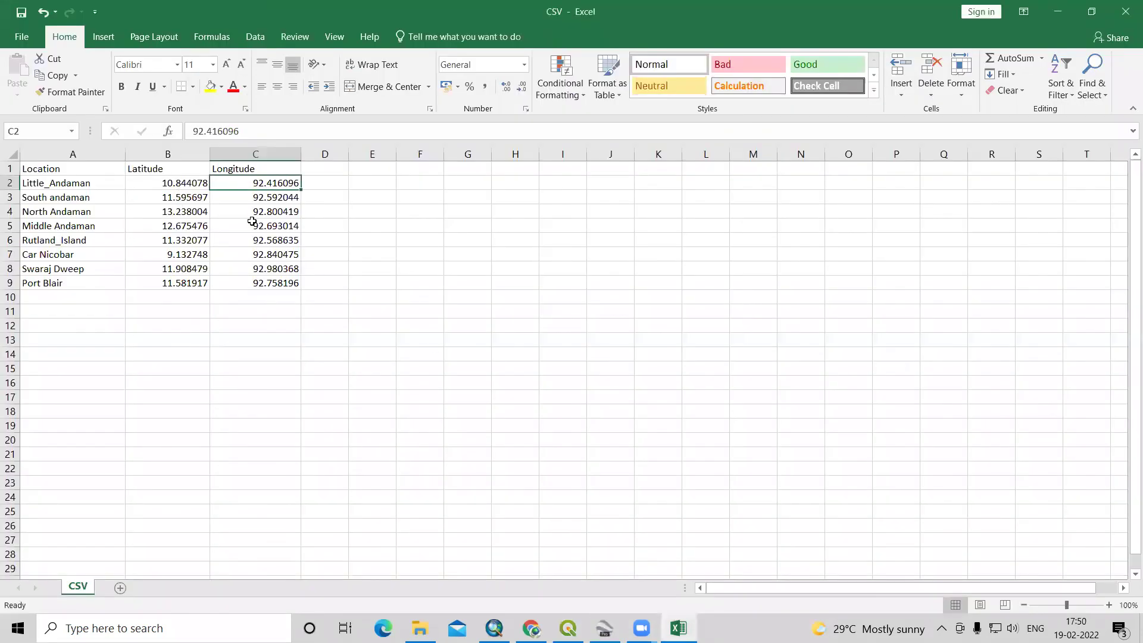